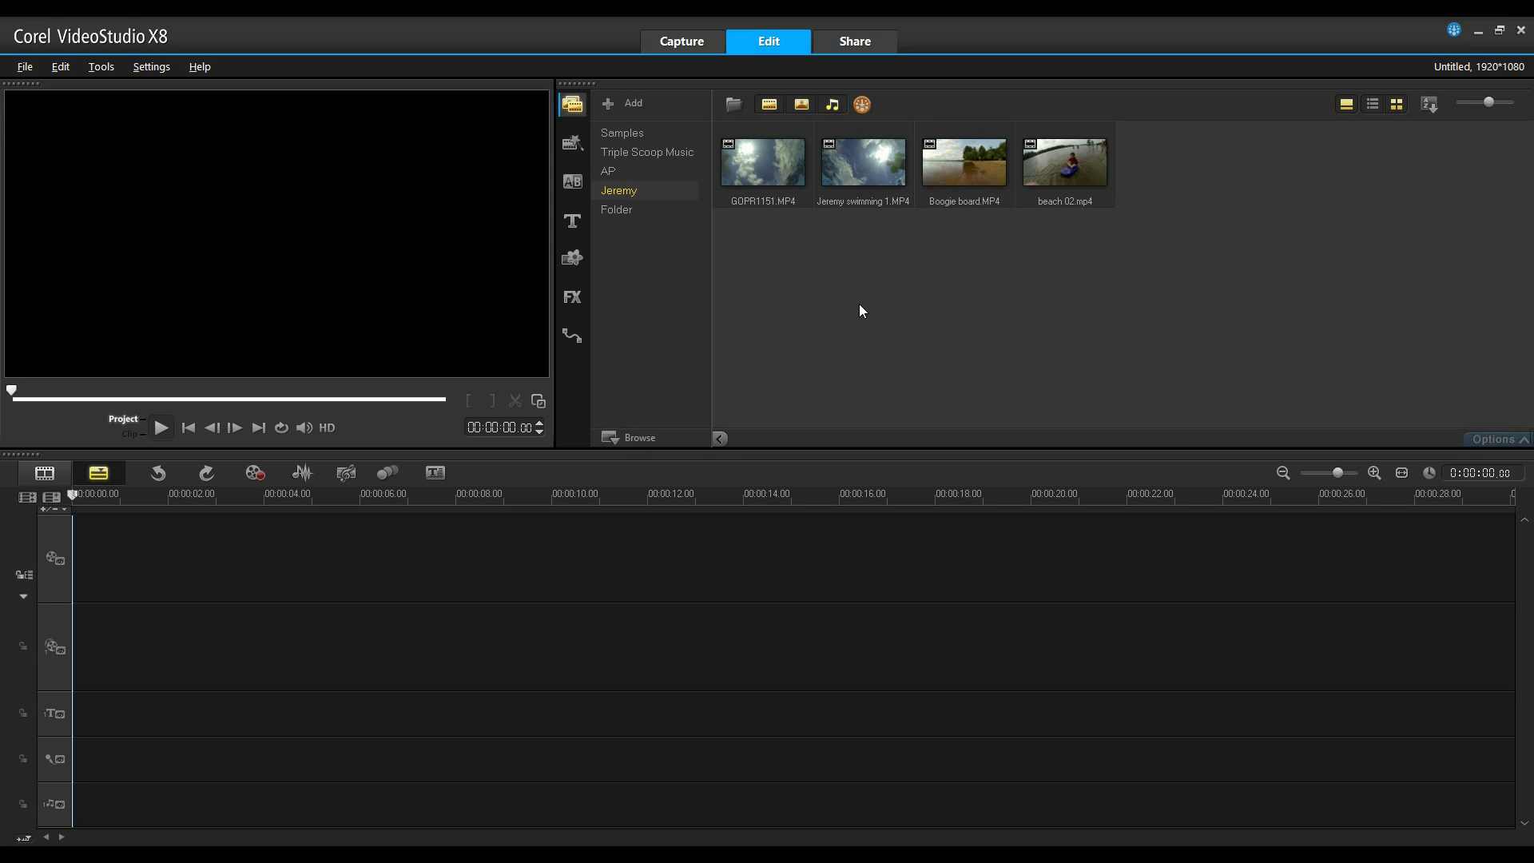
Add GOPR1151.MP4 and Jeremy swimming 1.MP4 to the Video track, with FUN in the SUN and SUMMERTIME titles below.
drag(783, 171, 465, 539)
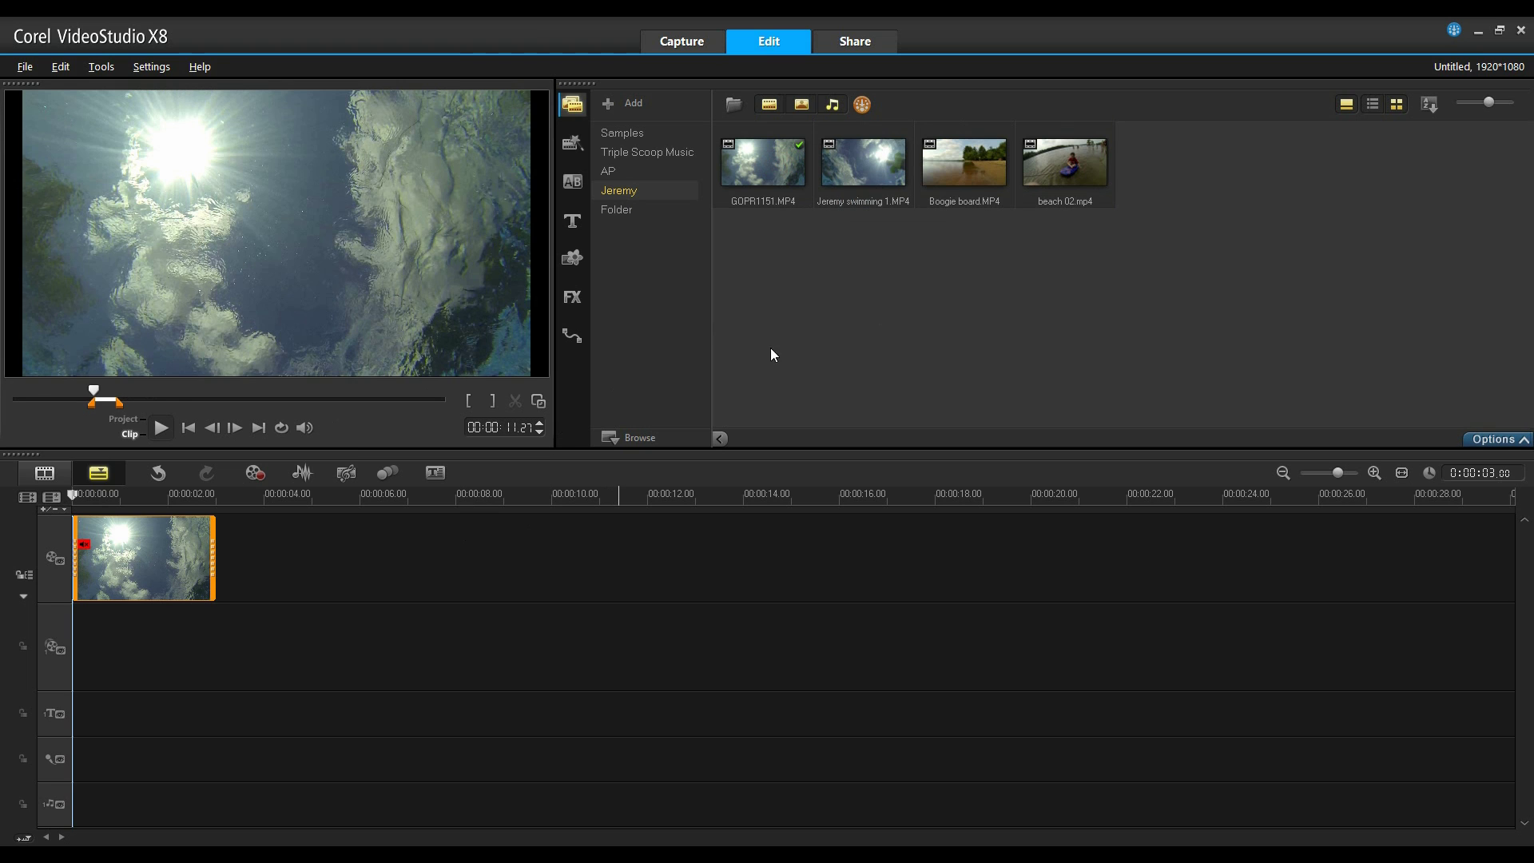
drag(881, 158, 415, 558)
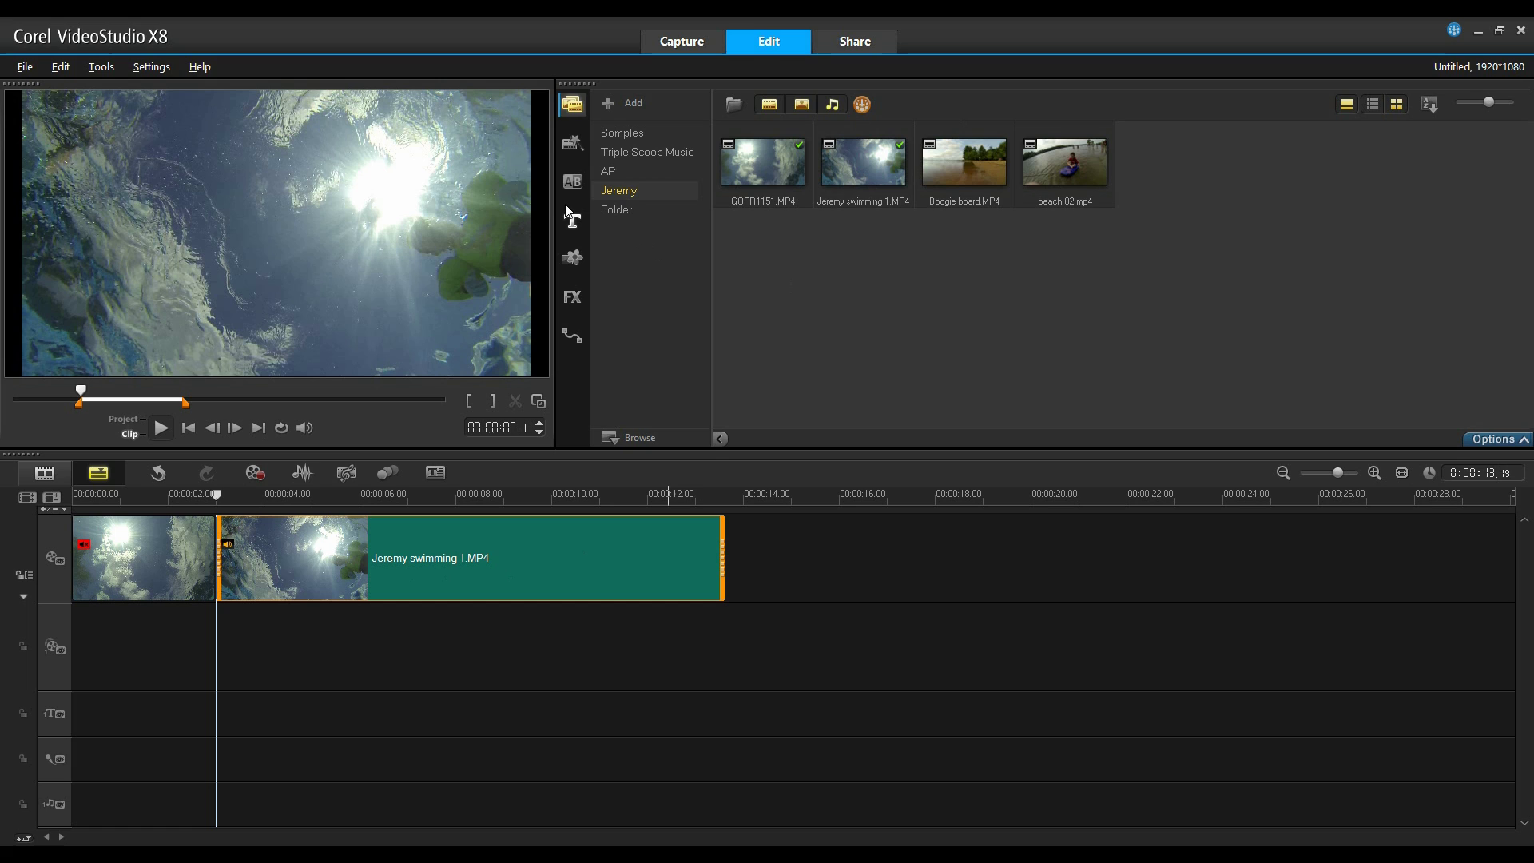
click(572, 224)
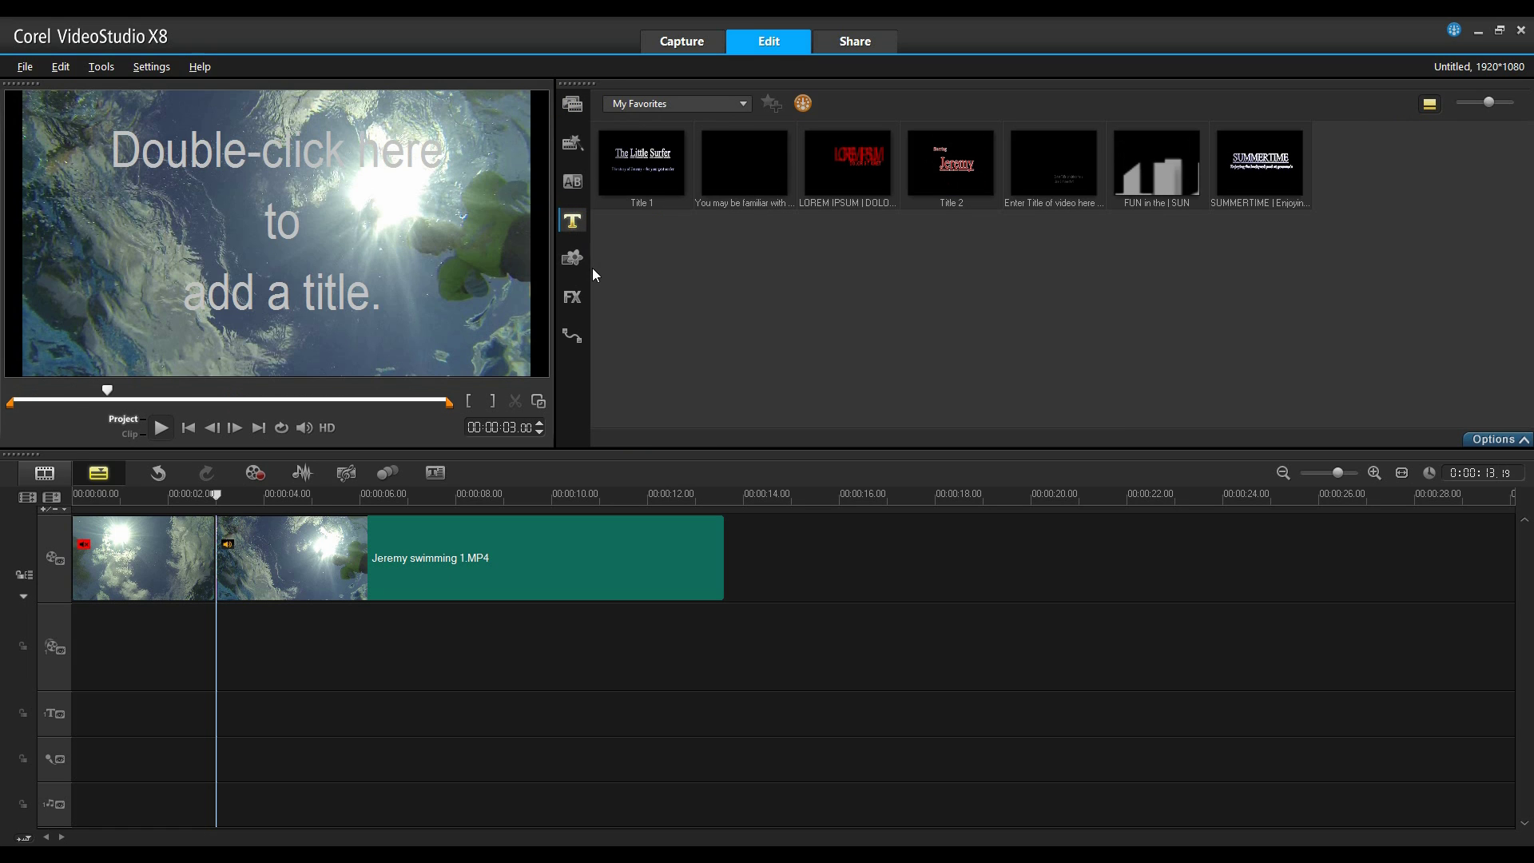
drag(1157, 164, 73, 713)
drag(1262, 164, 234, 709)
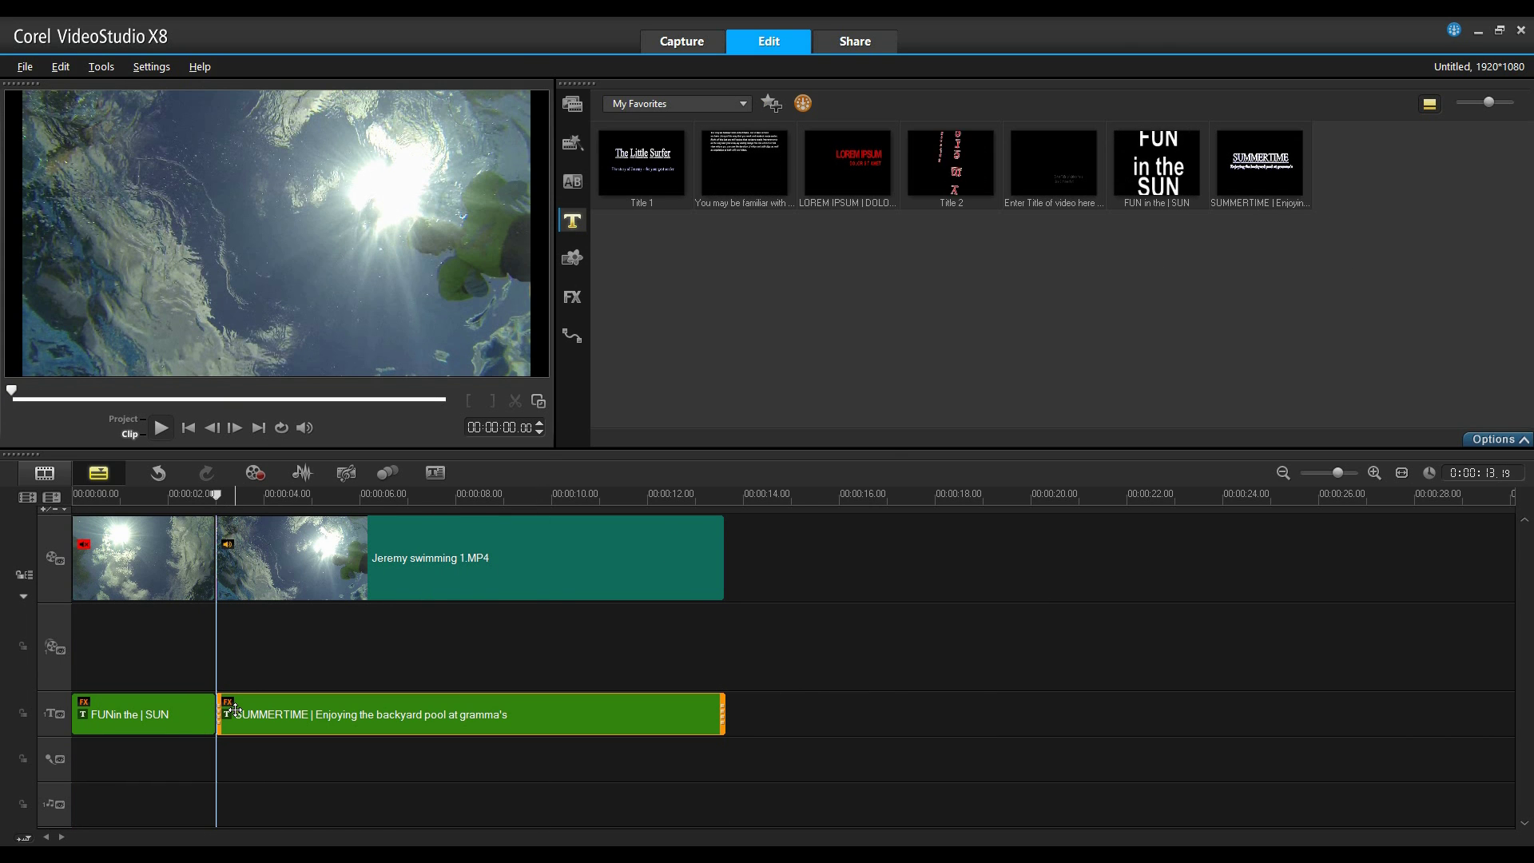
click(154, 510)
click(154, 714)
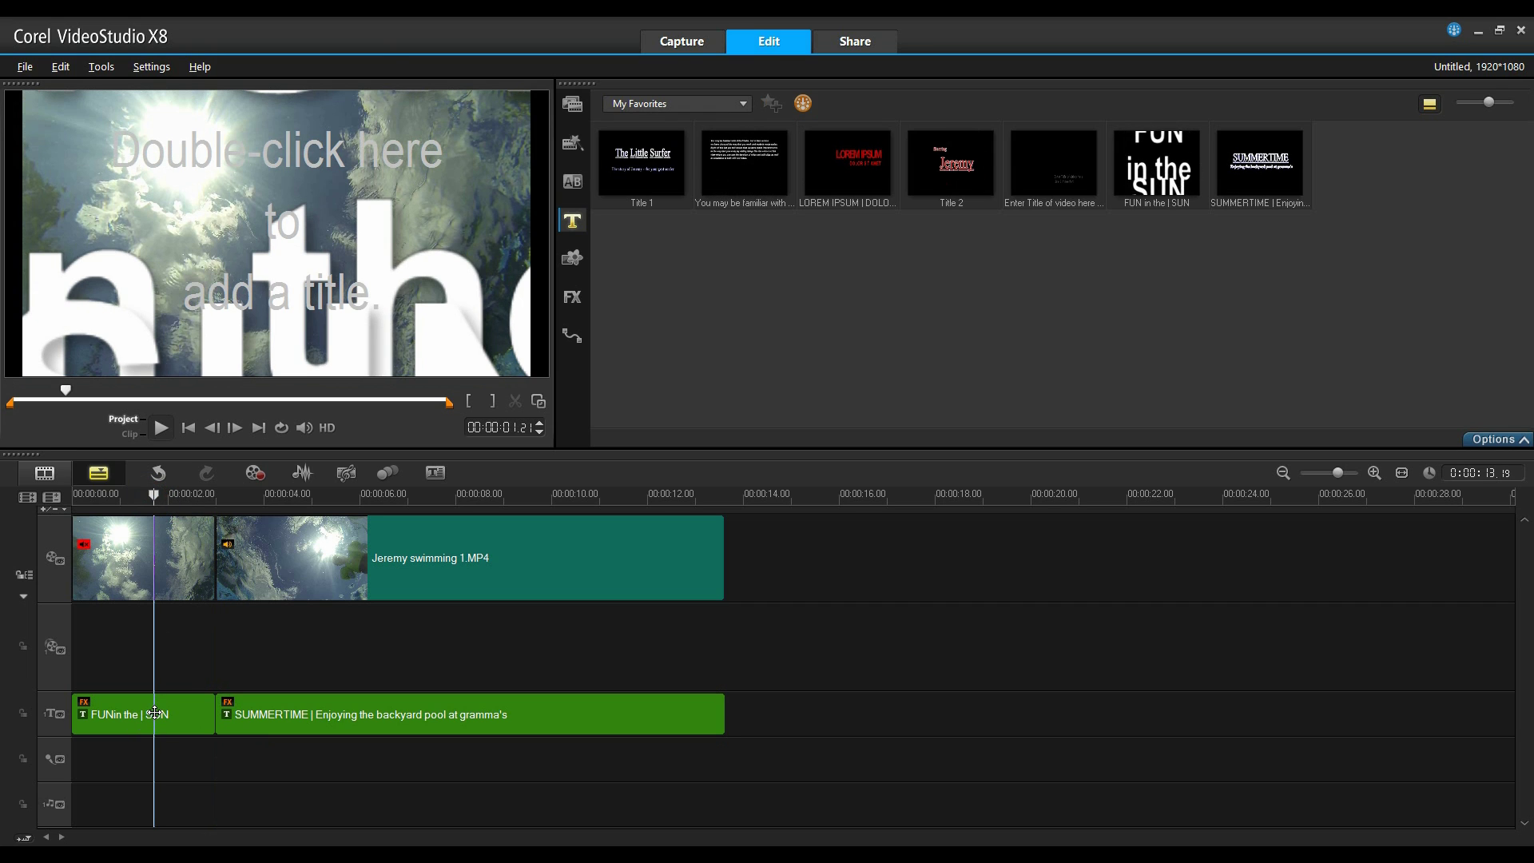
Convert the FUN in the SUN title clip to an animation, creating Title_Uis 05.uisx.
right_click(154, 713)
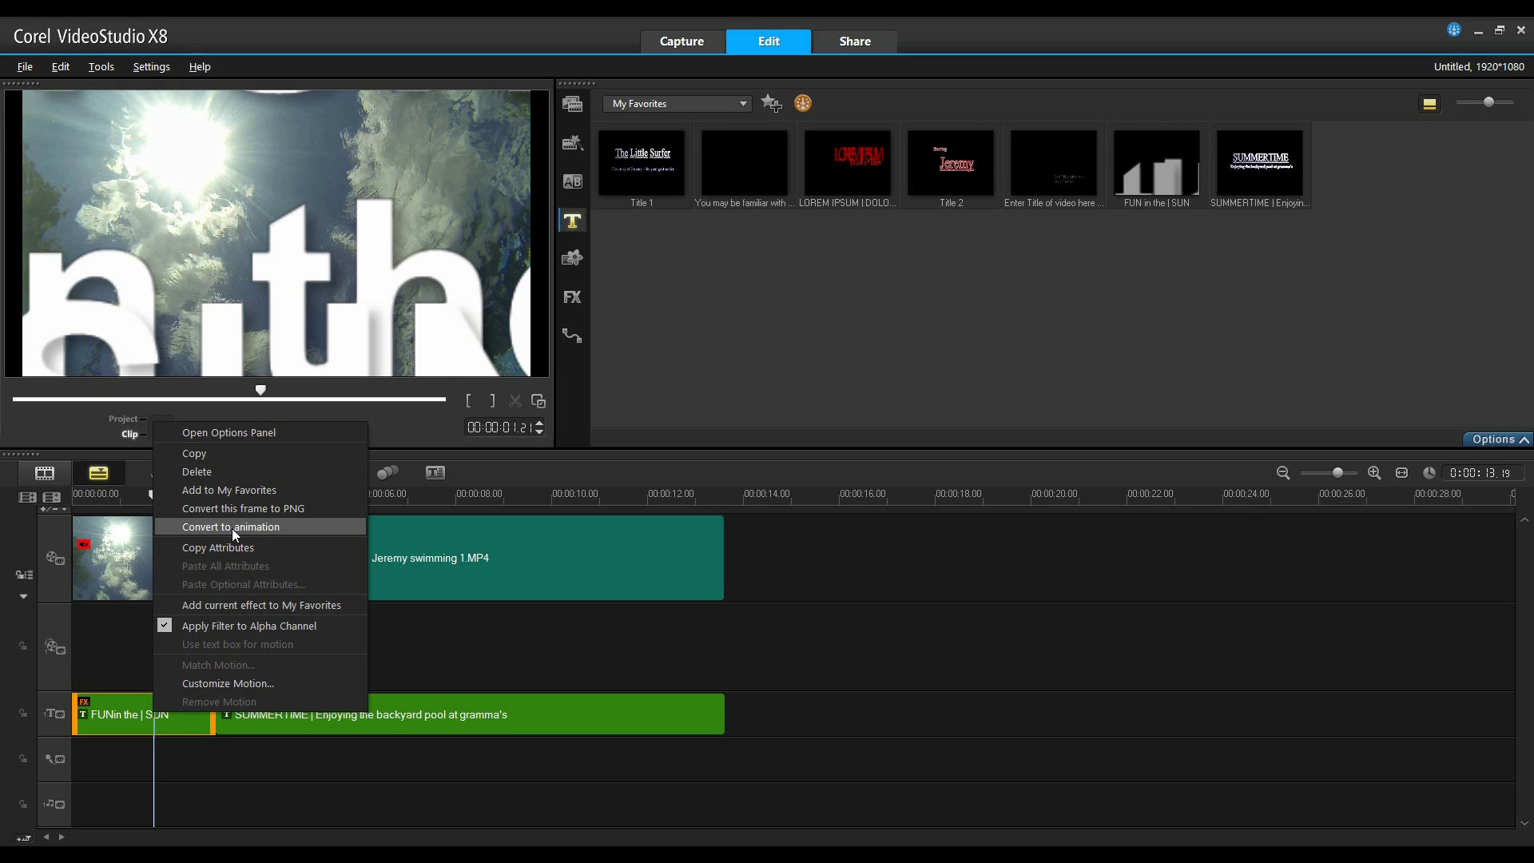
click(231, 529)
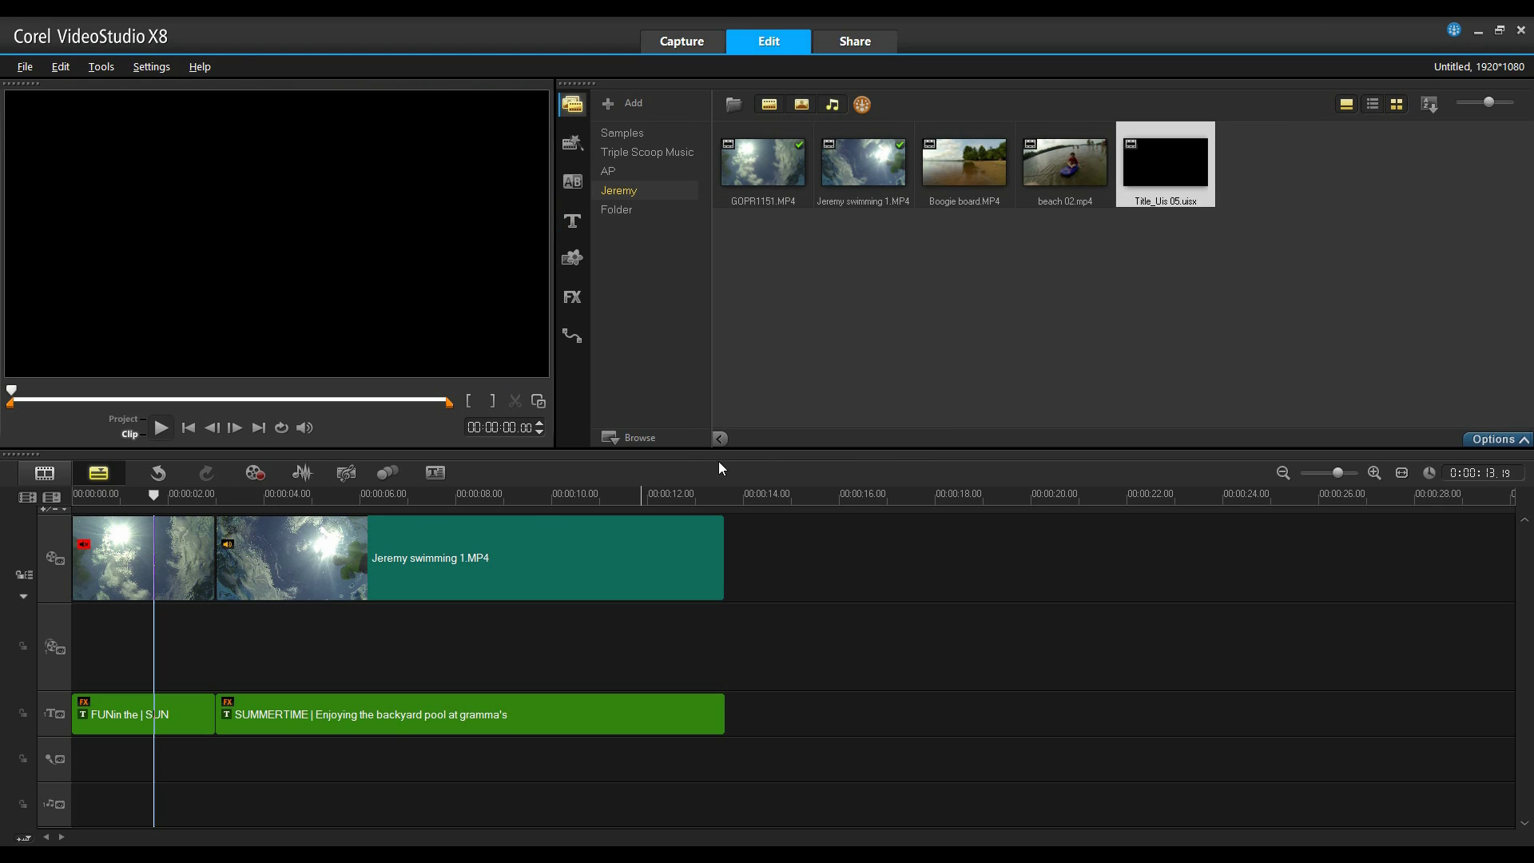
Place Title_Uis 05.uisx at 0:00 on Overlay Track #1 and delete the original FUN in the SUN title.
drag(1176, 157, 76, 641)
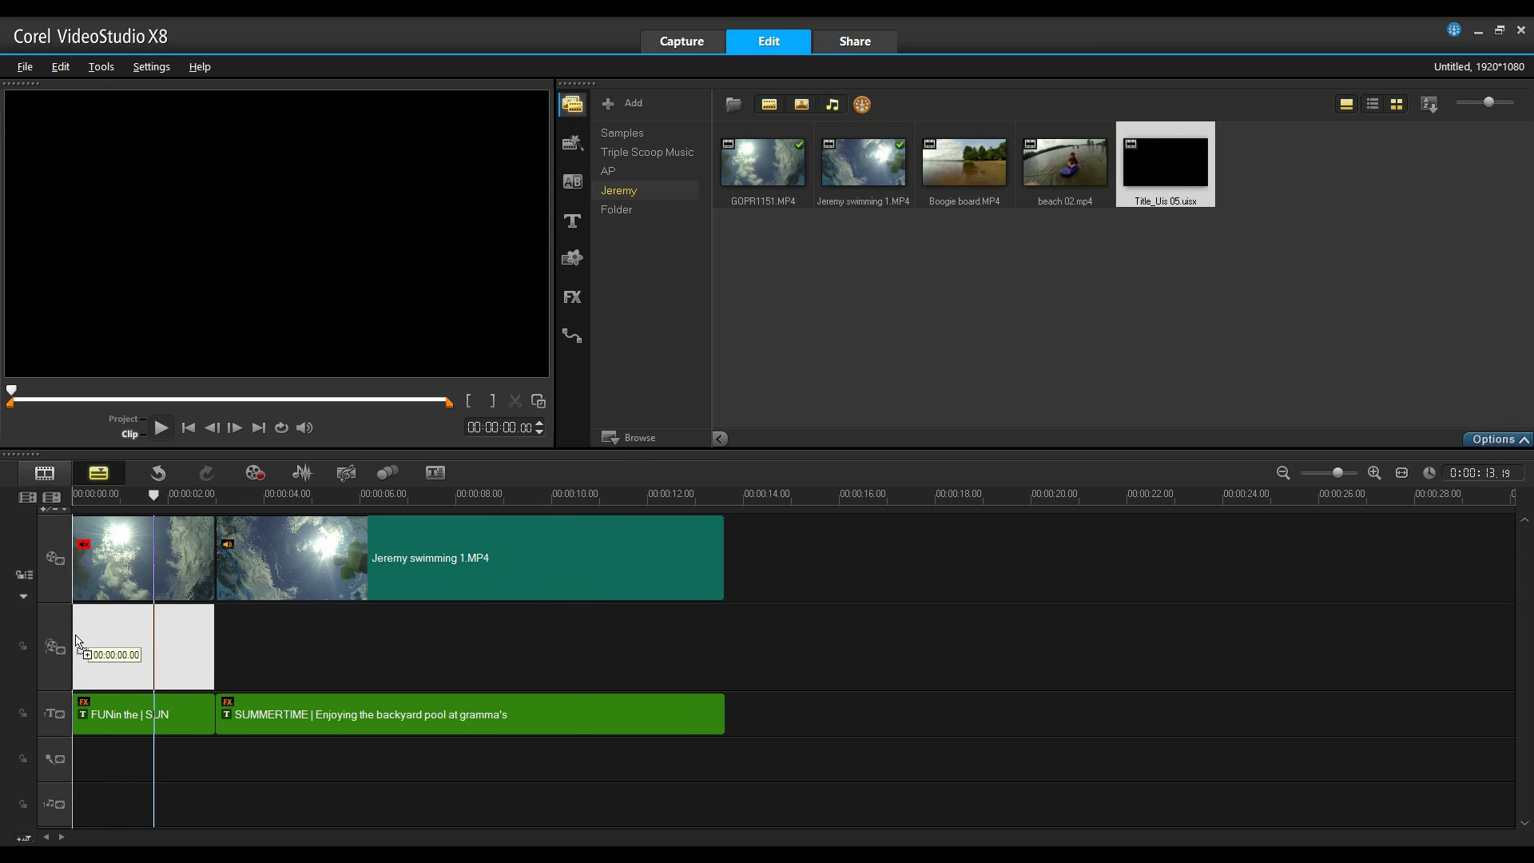
drag(83, 714, 114, 714)
click(113, 714)
key(Delete)
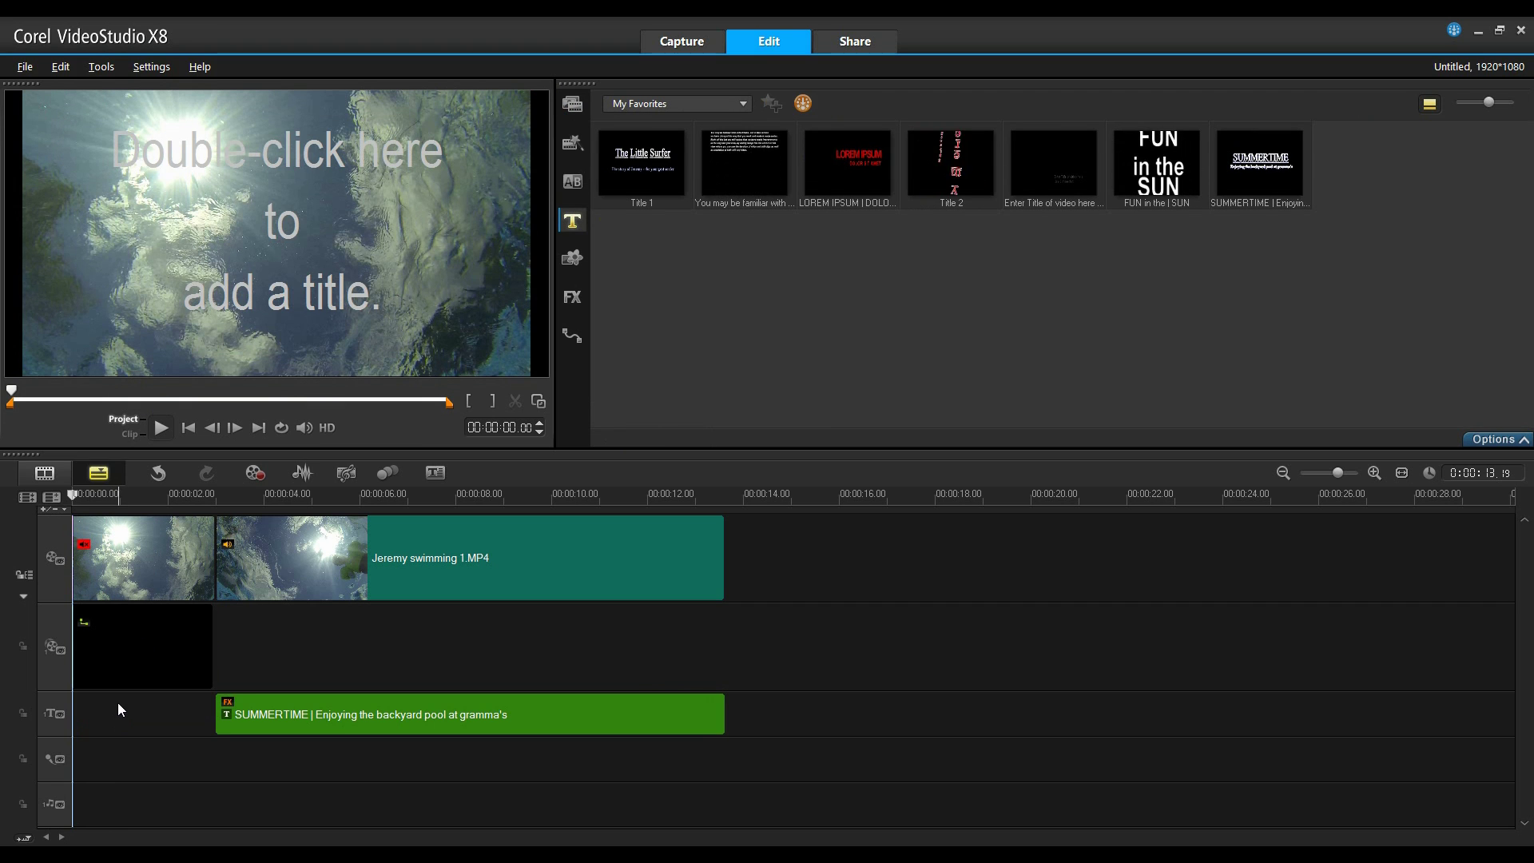
Enable Apply Overlay Options on the Title_Uis 05 overlay clip with Gray key as the mask type.
click(124, 645)
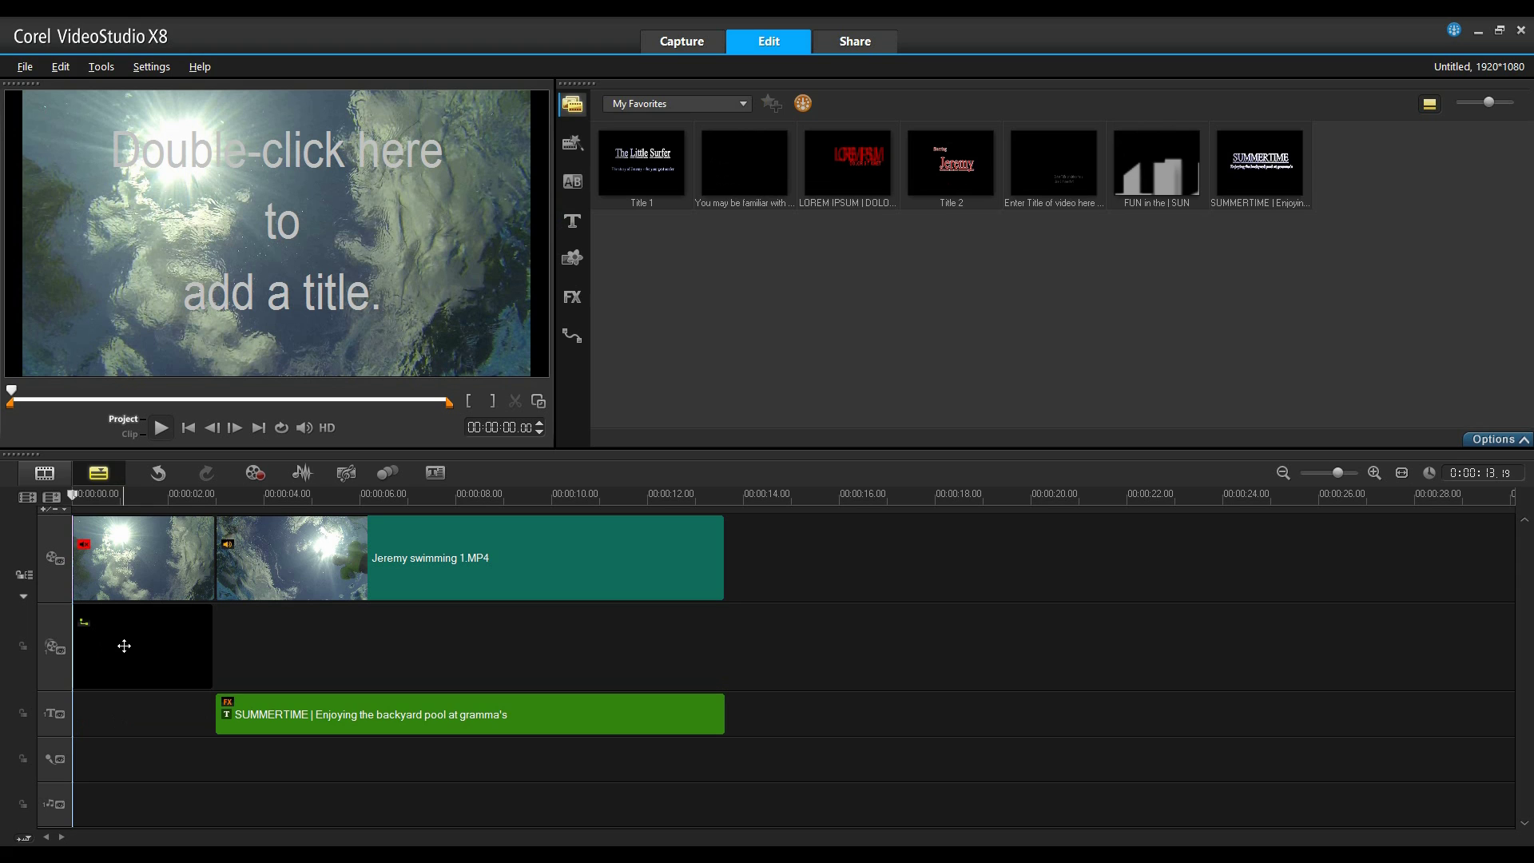
click(132, 636)
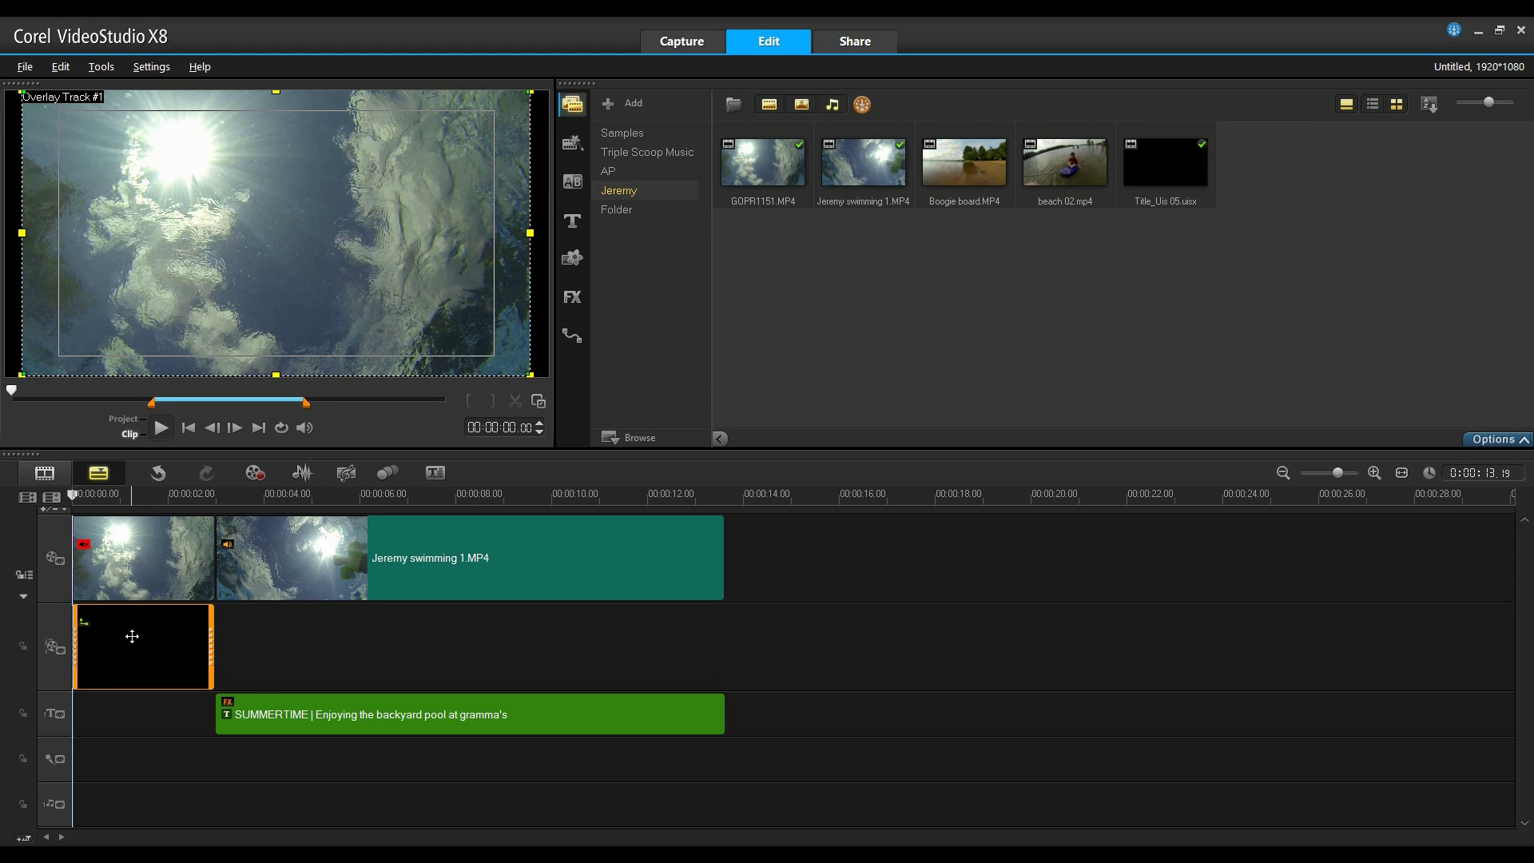
double_click(132, 636)
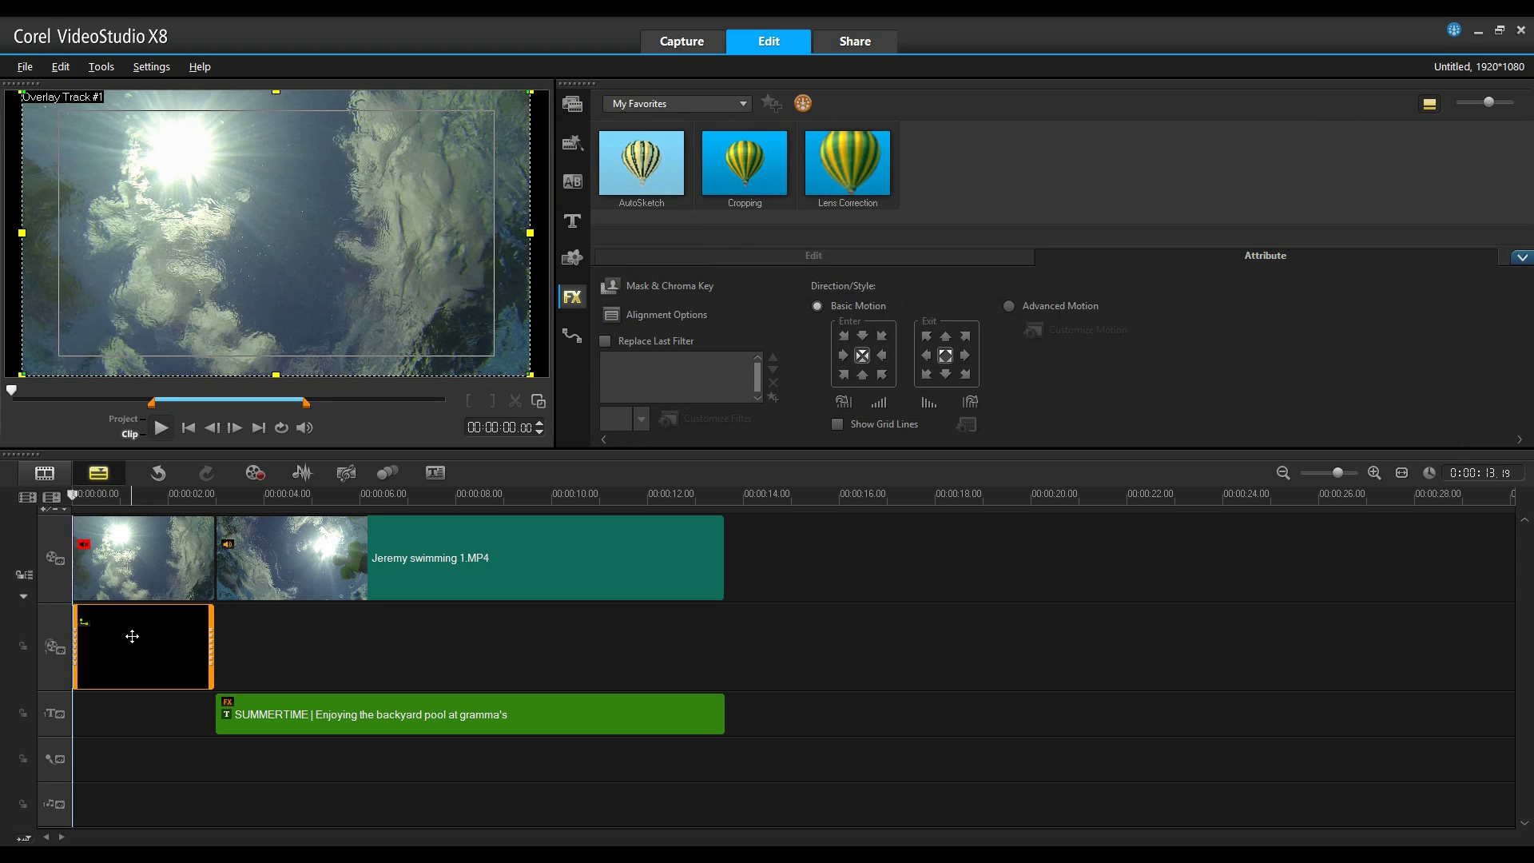
click(639, 287)
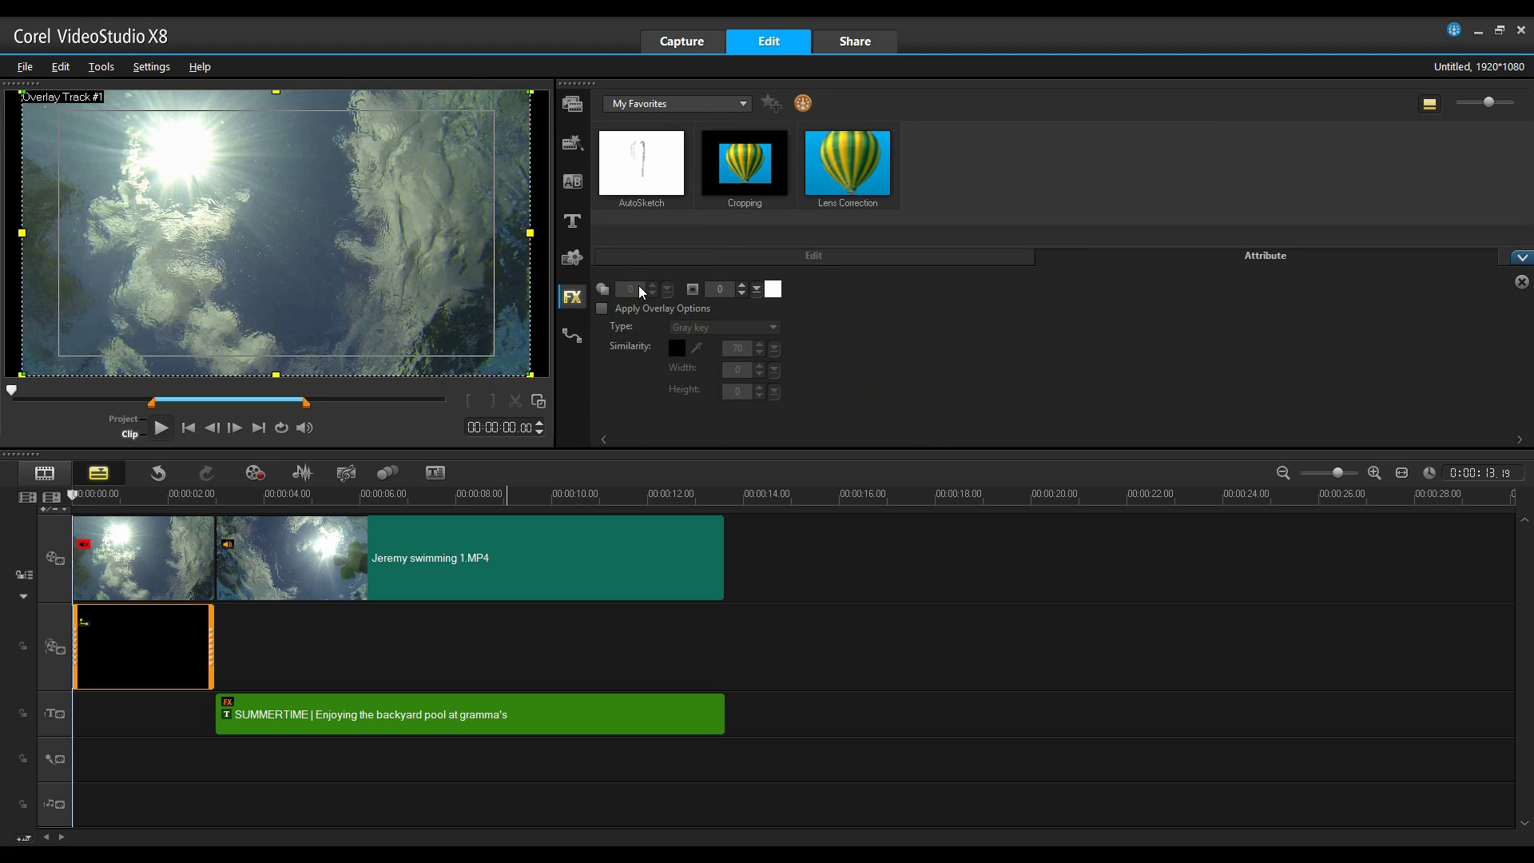
click(602, 308)
click(732, 332)
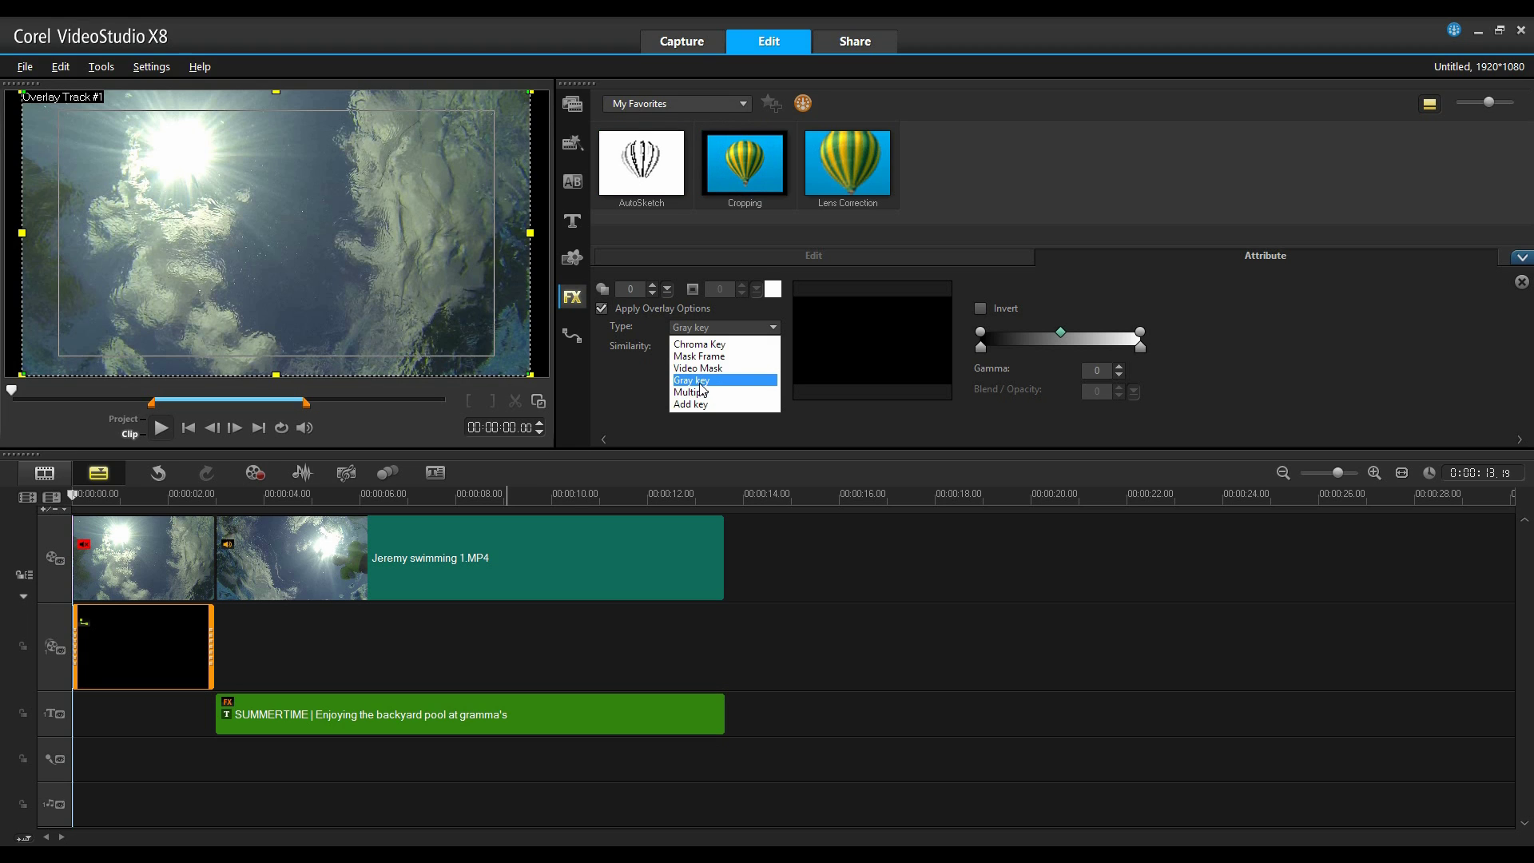
click(701, 384)
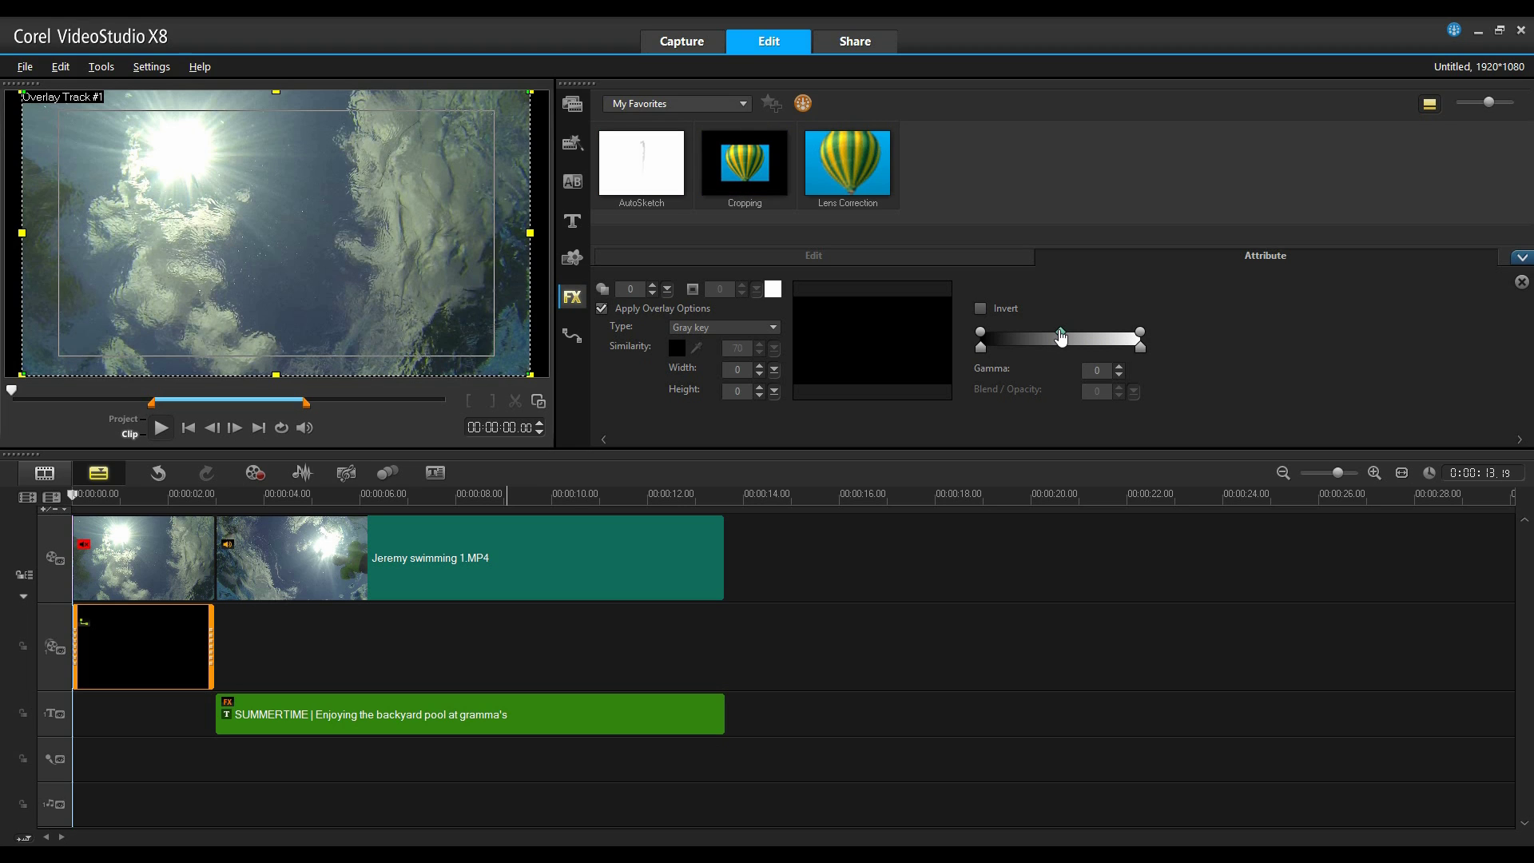
Raise the gray key threshold to 83 and preview the keyed title around 2.29 s.
click(1141, 348)
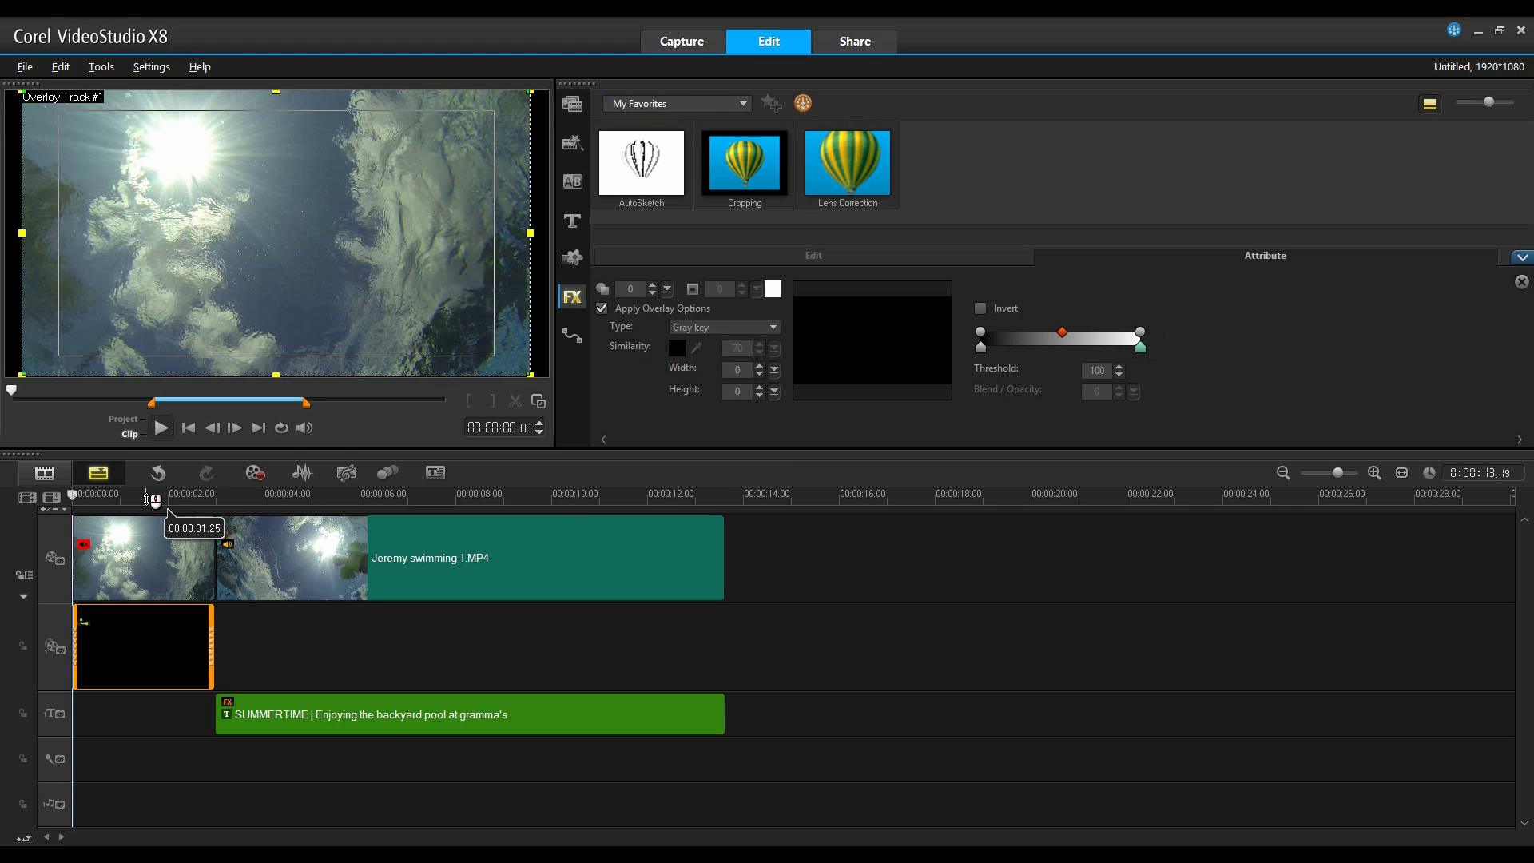
click(147, 499)
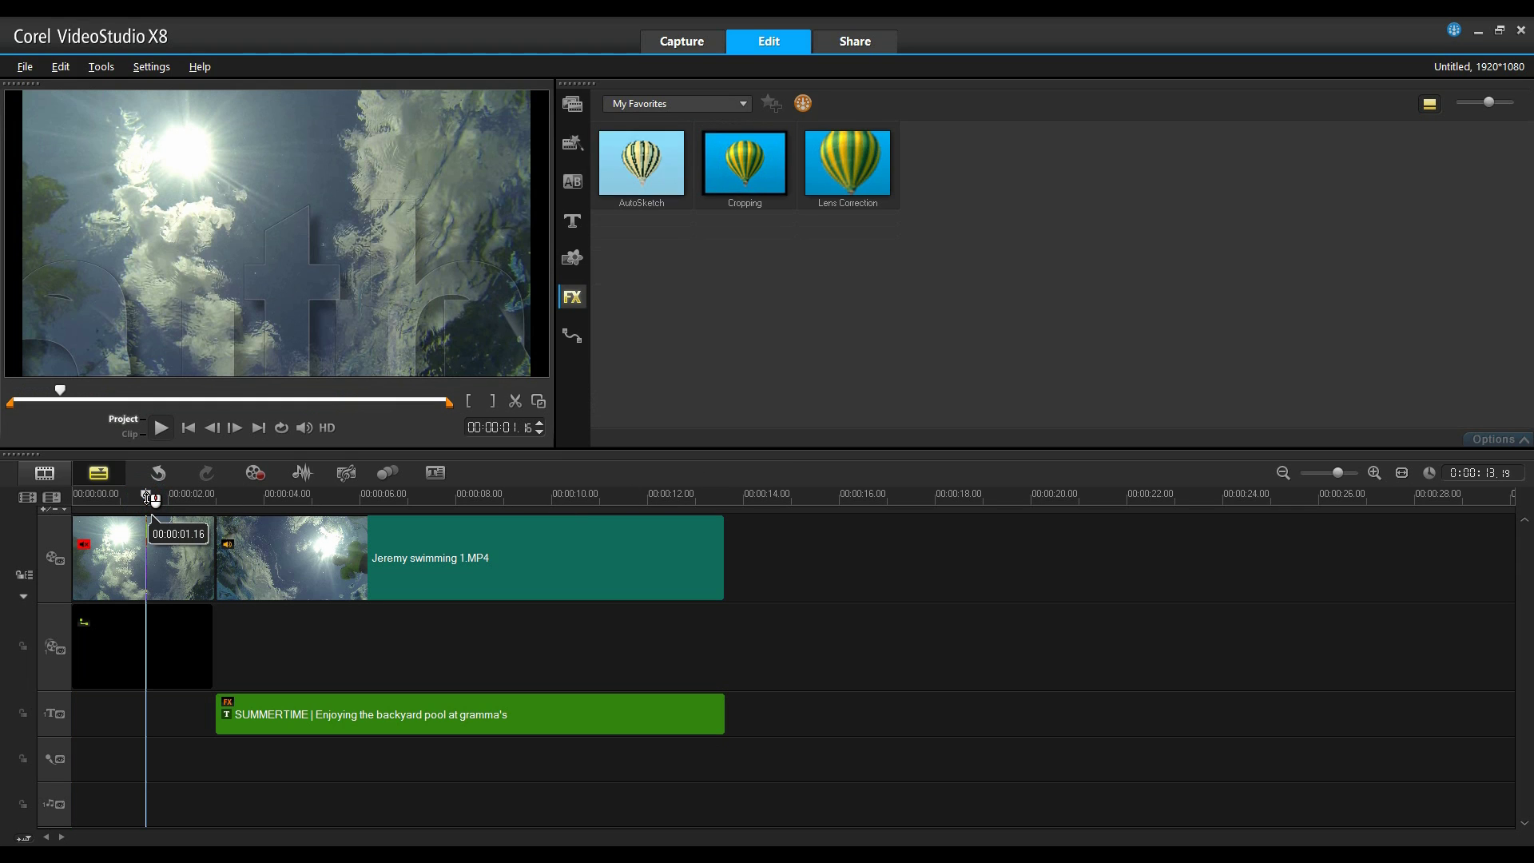
click(137, 649)
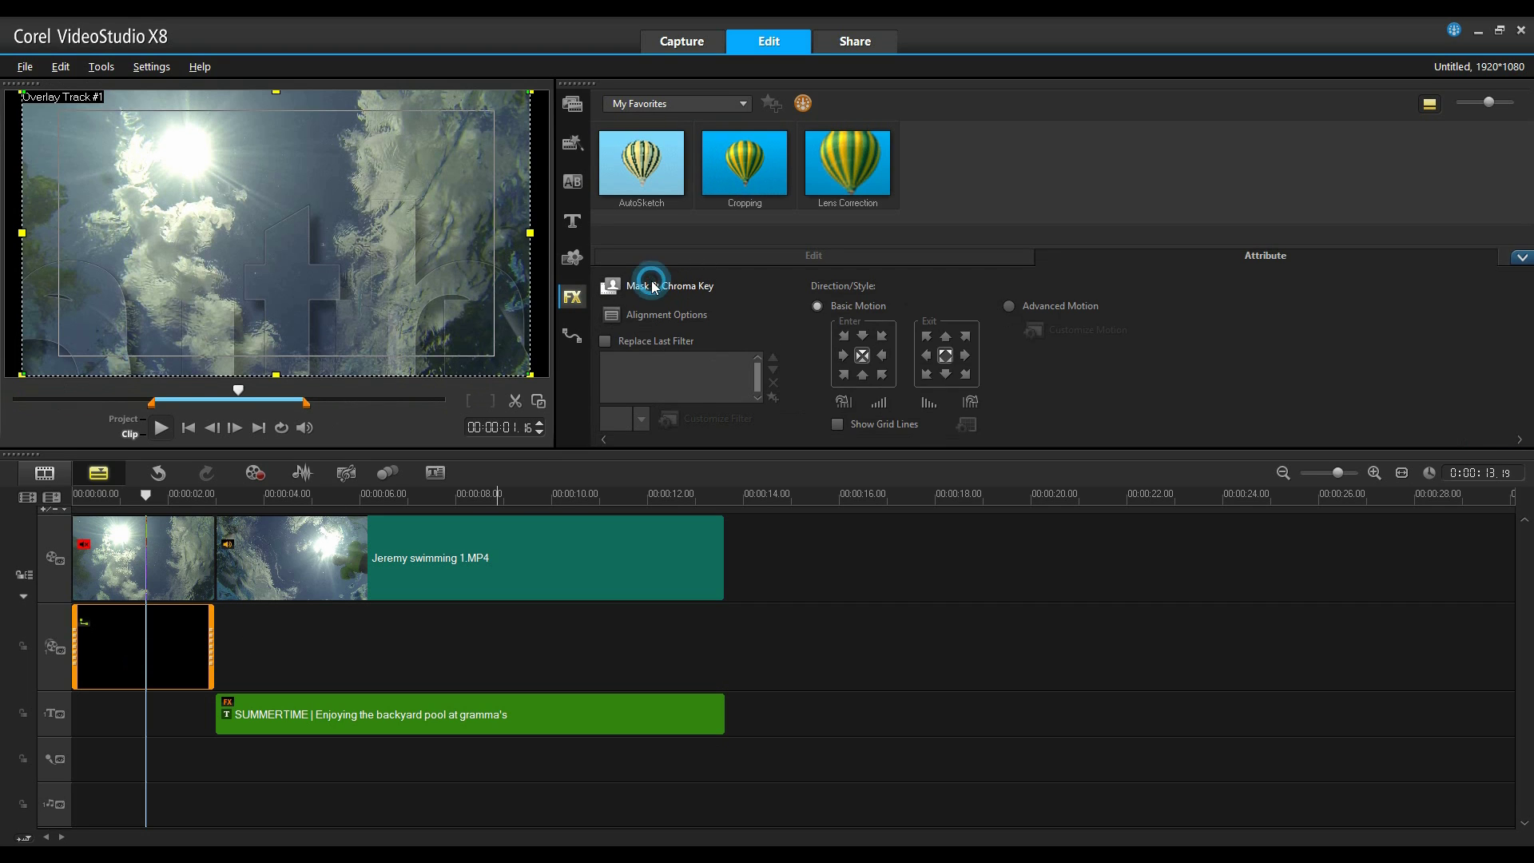
click(652, 286)
click(1063, 332)
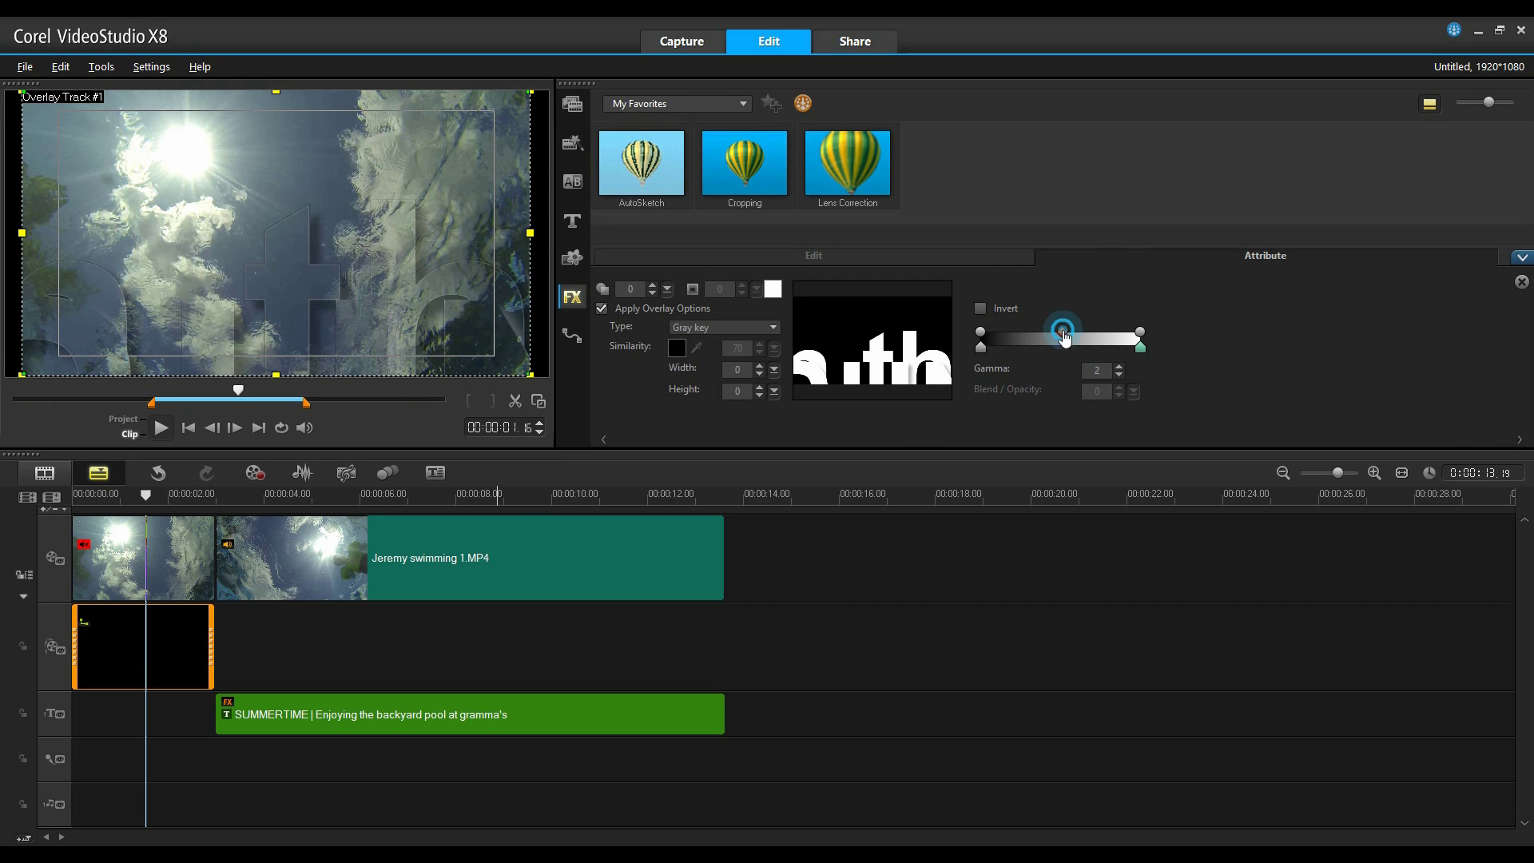
drag(1063, 336, 1115, 350)
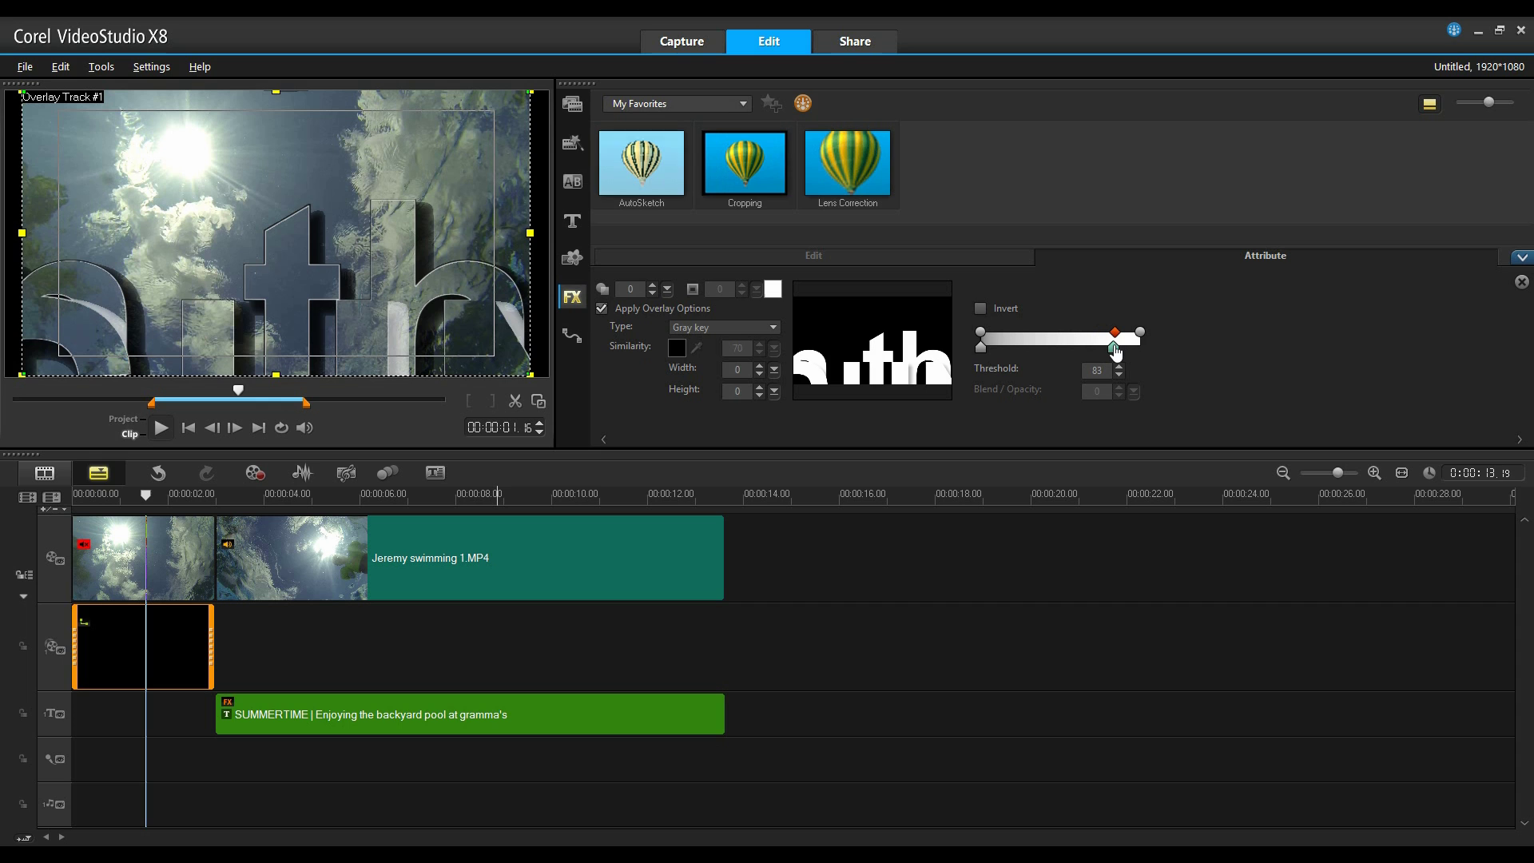
click(216, 494)
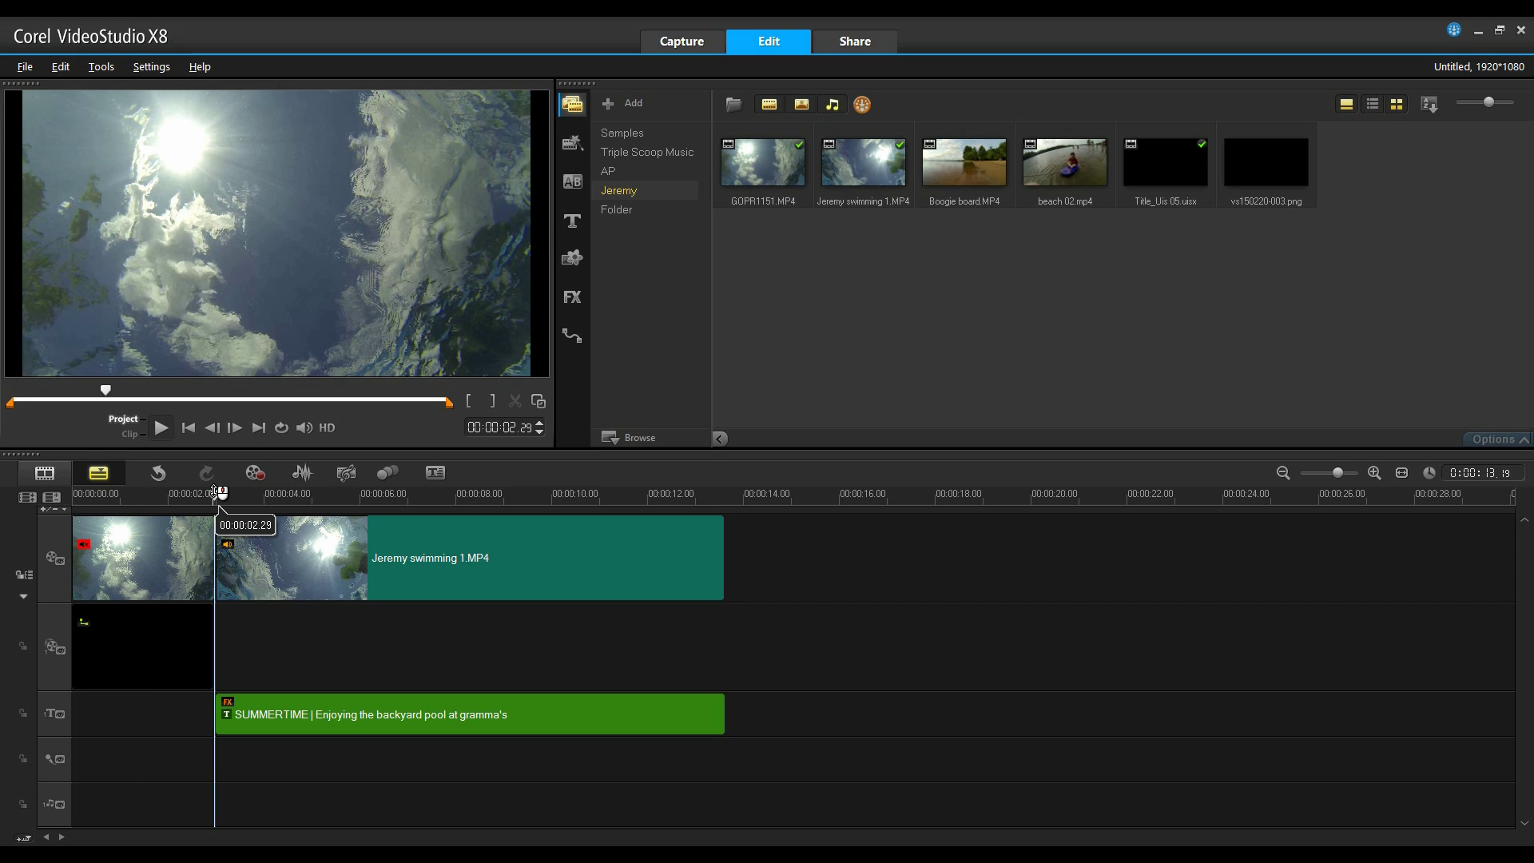
Save a SUMMERTIME title frame as vs150220-004.png and place it on the overlay track.
key(space)
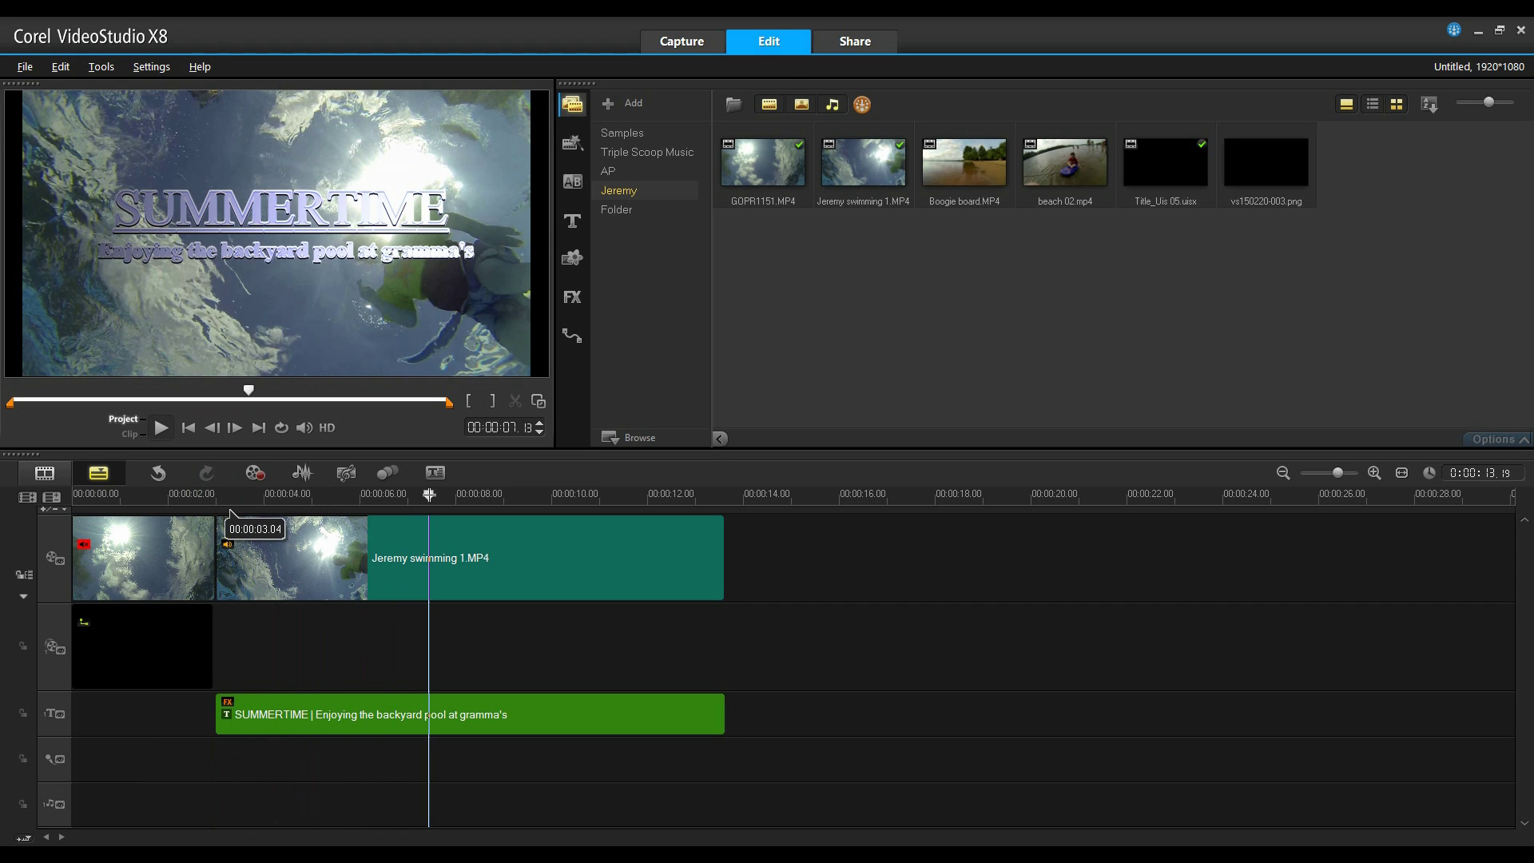
click(431, 714)
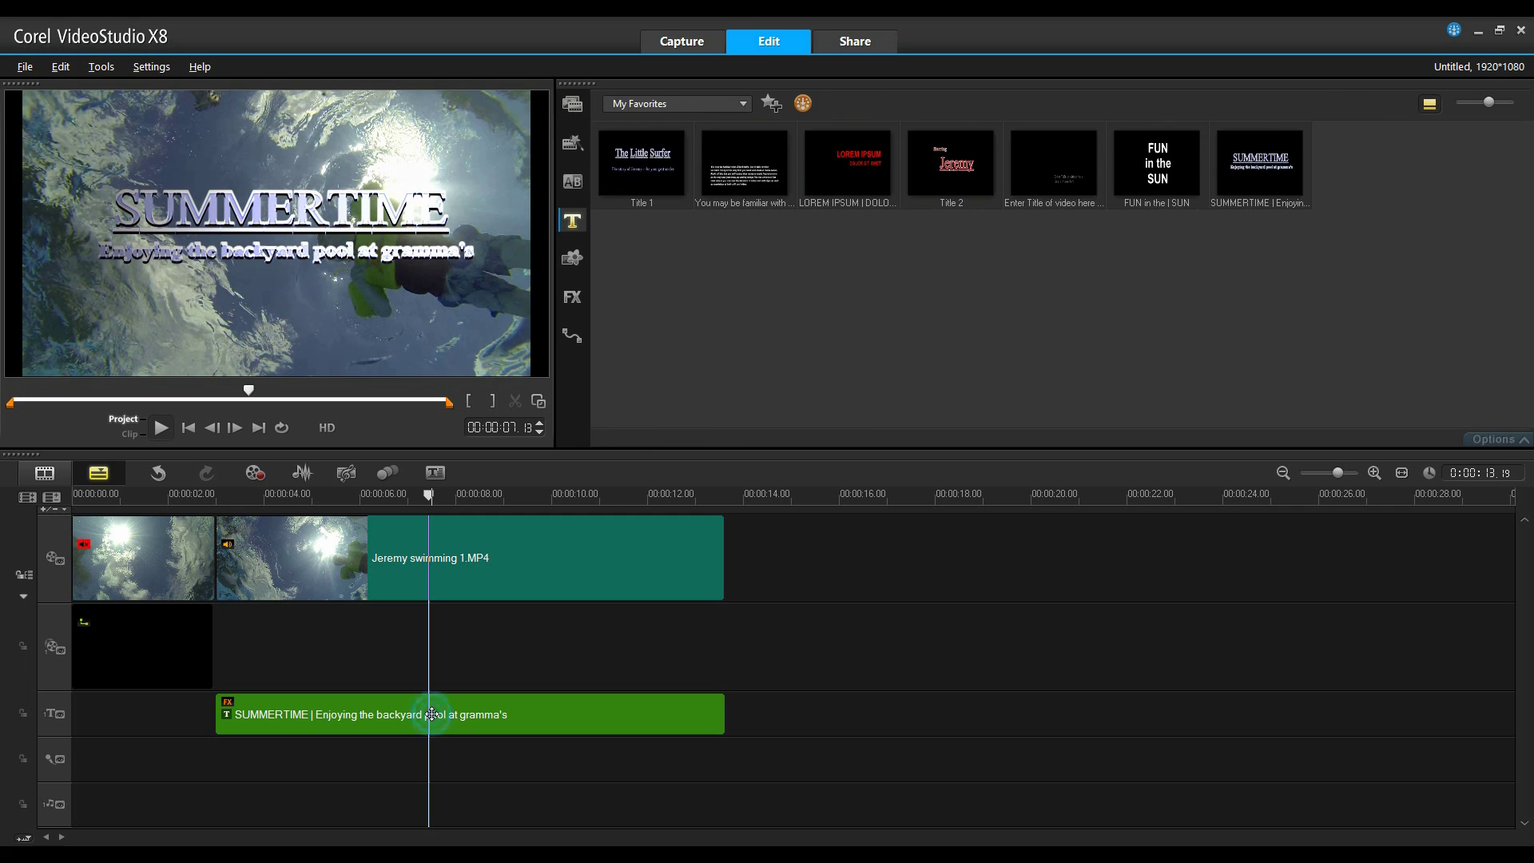
right_click(432, 714)
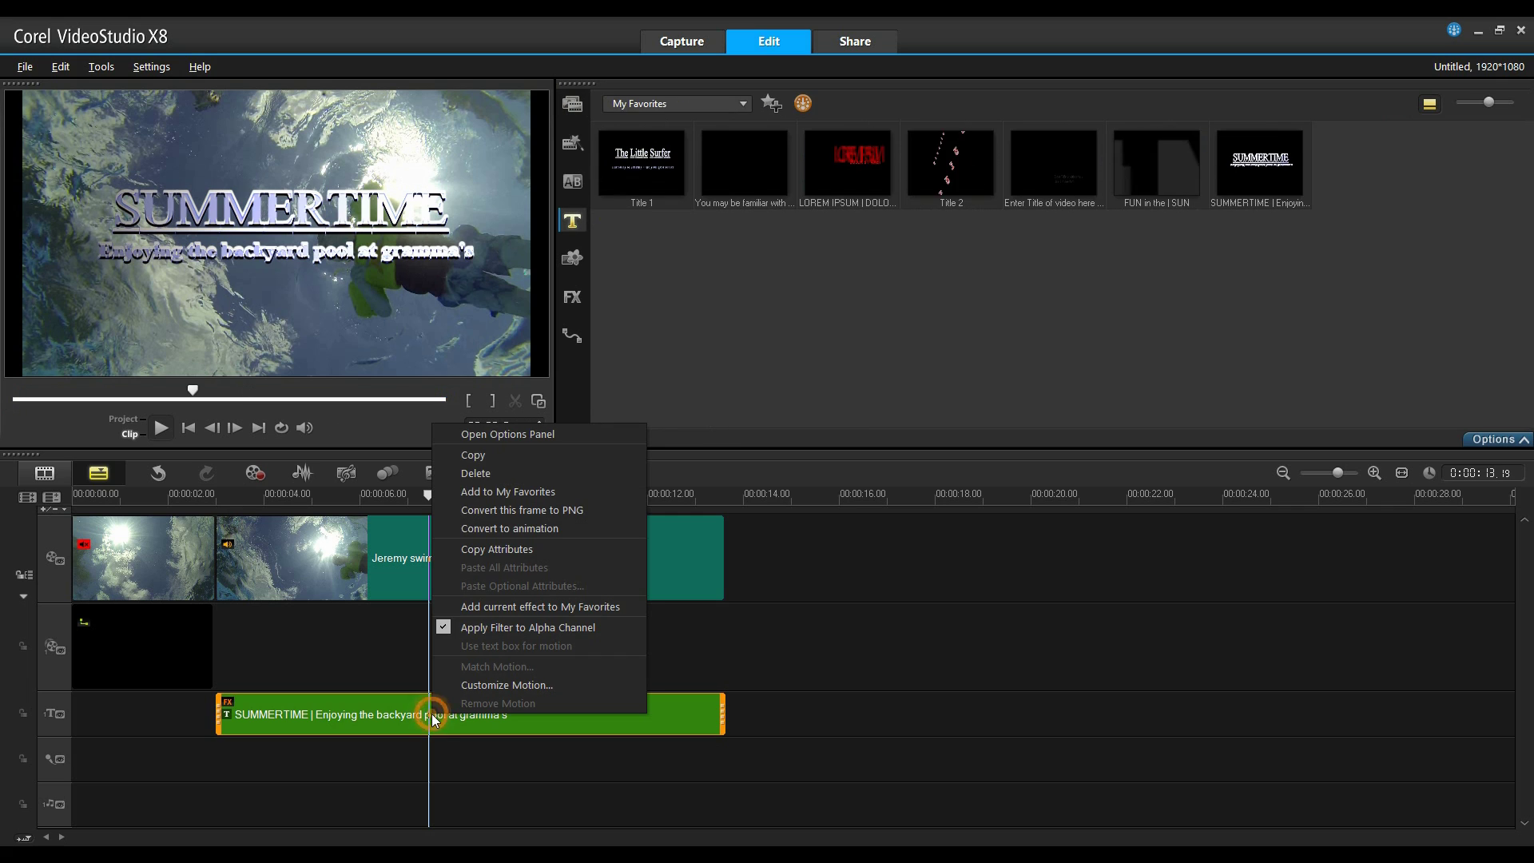
click(560, 512)
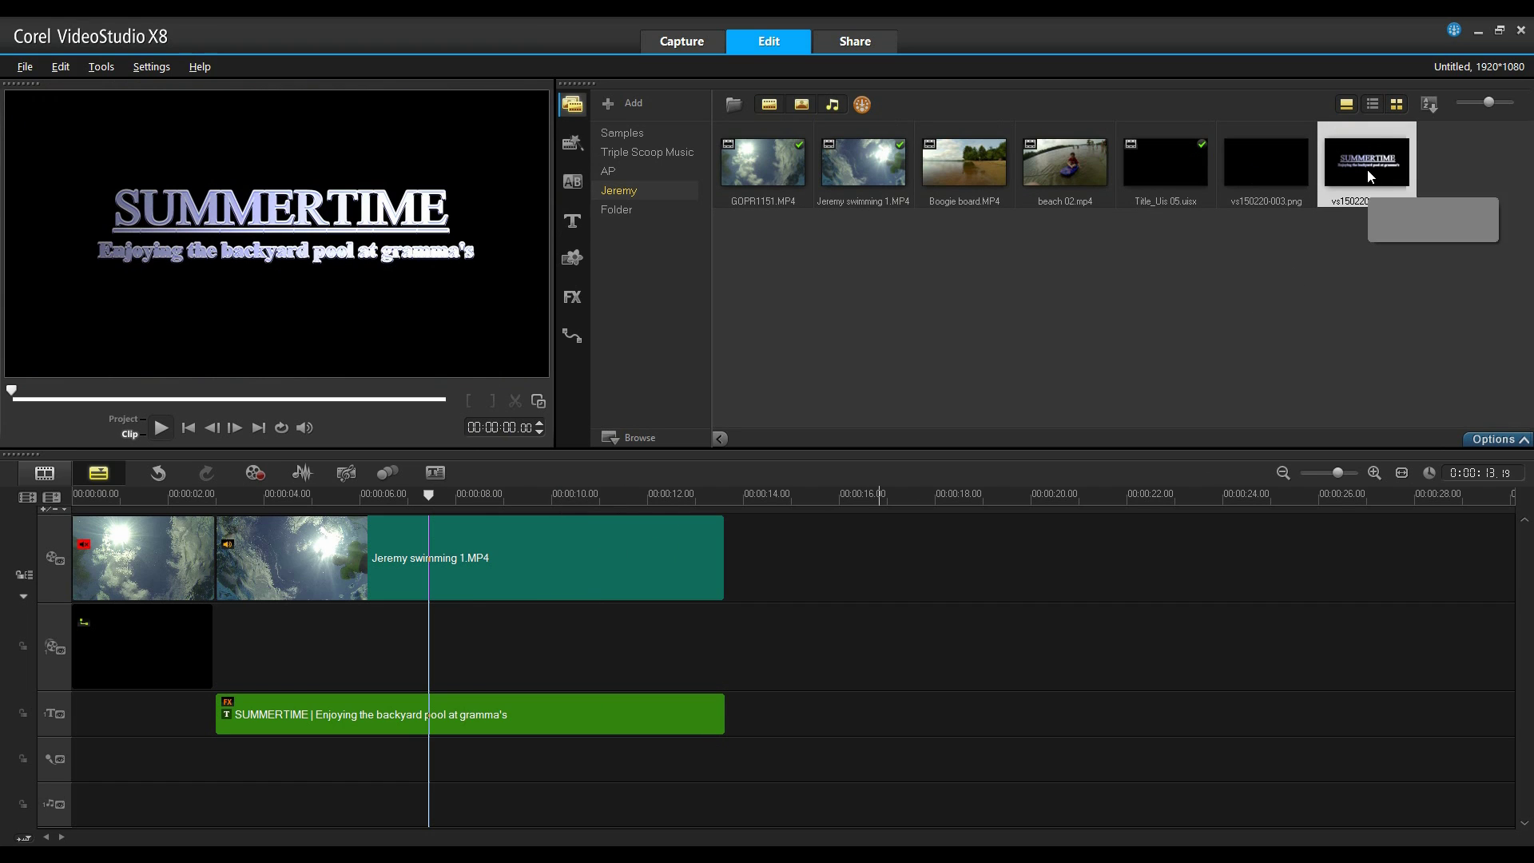
drag(1369, 168, 722, 660)
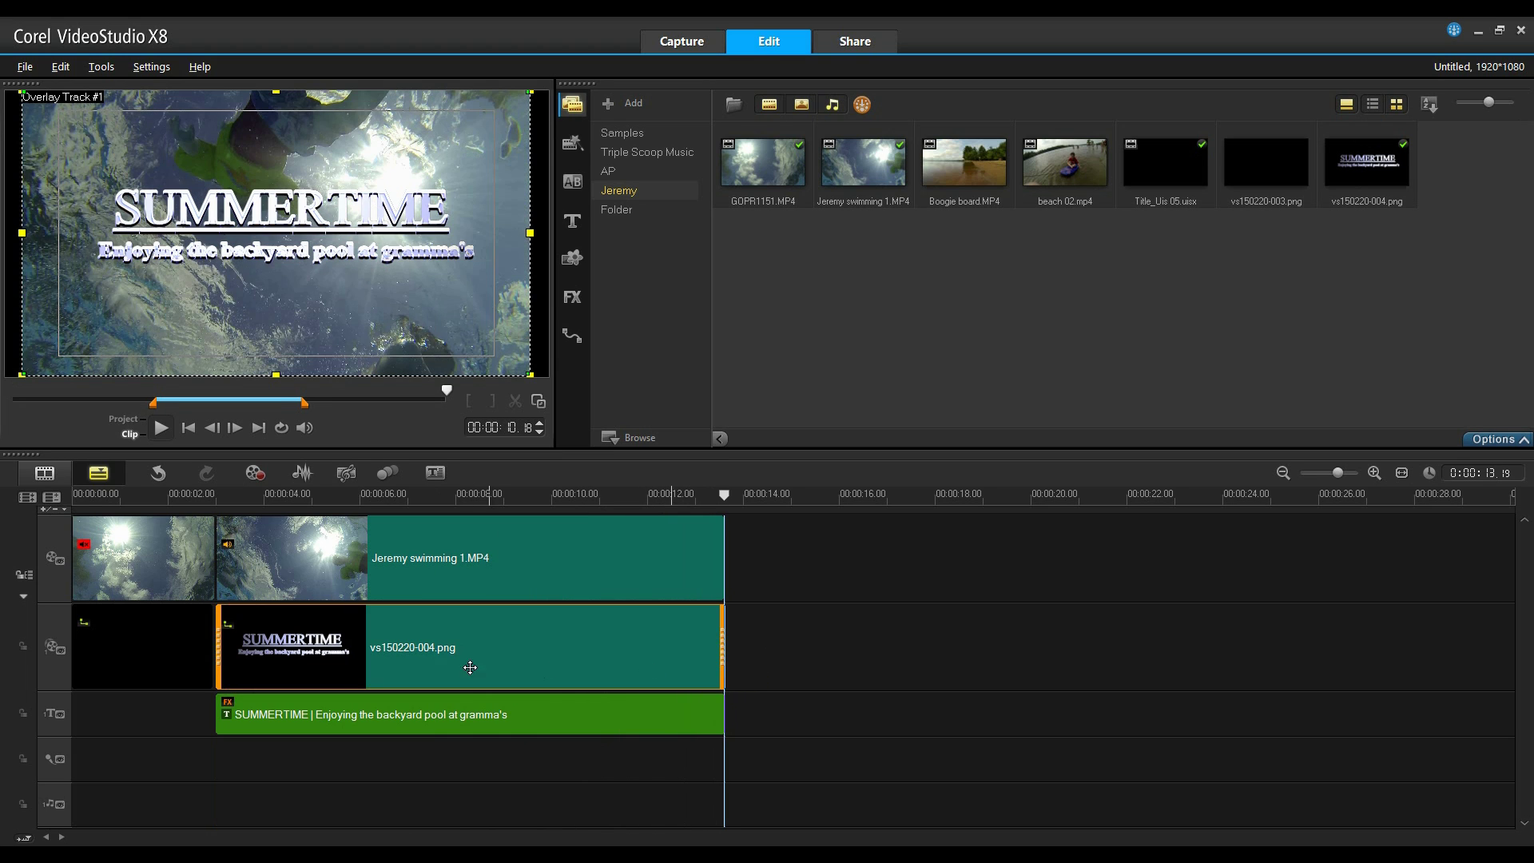
Delete the original SUMMERTIME title and gray-key the vs150220-004.png overlay at threshold 78.
click(473, 716)
key(Delete)
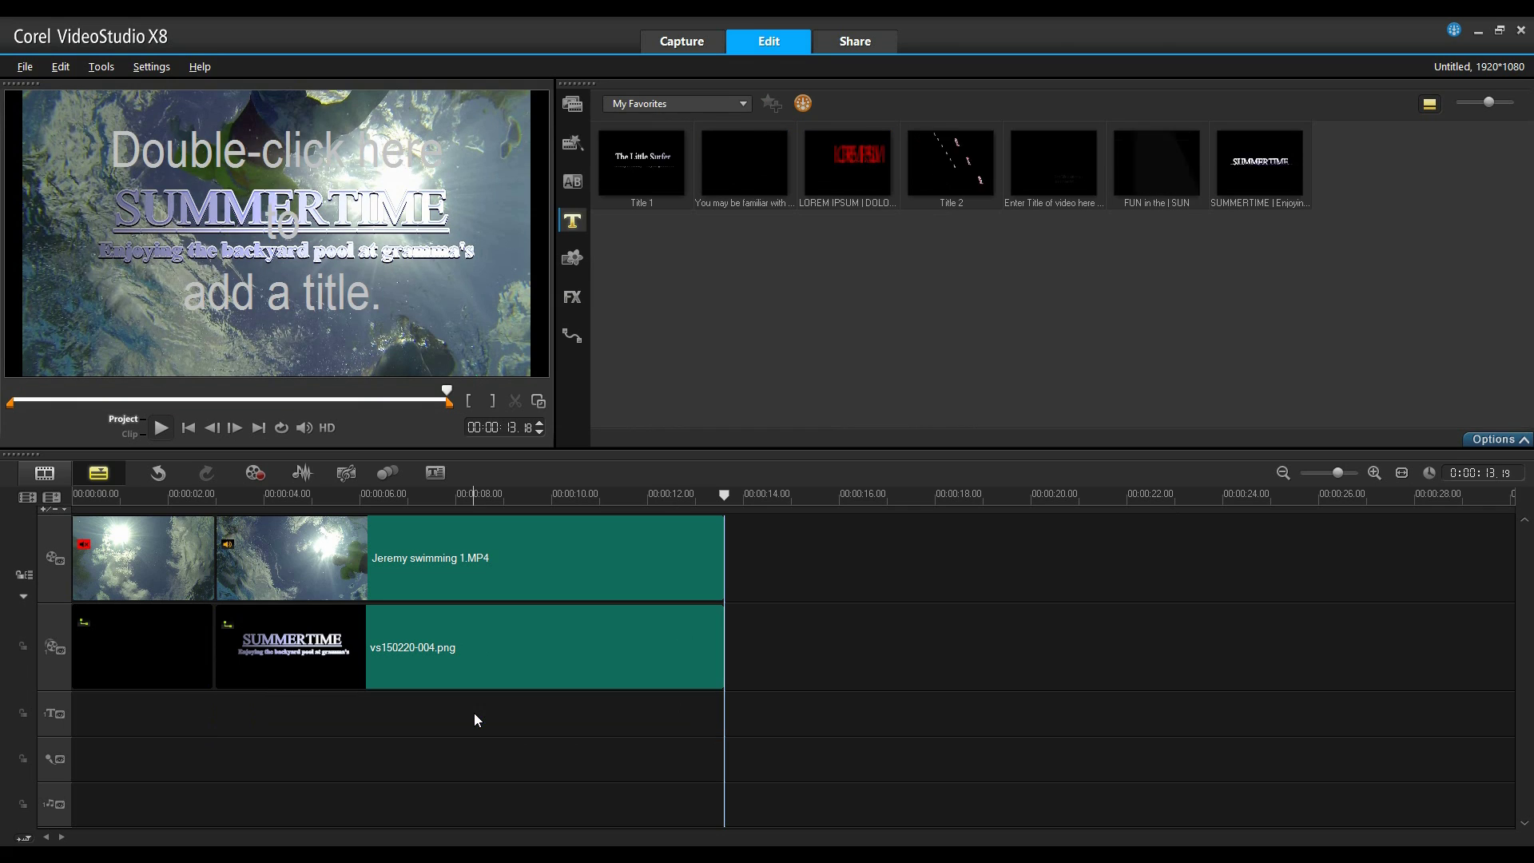
double_click(483, 641)
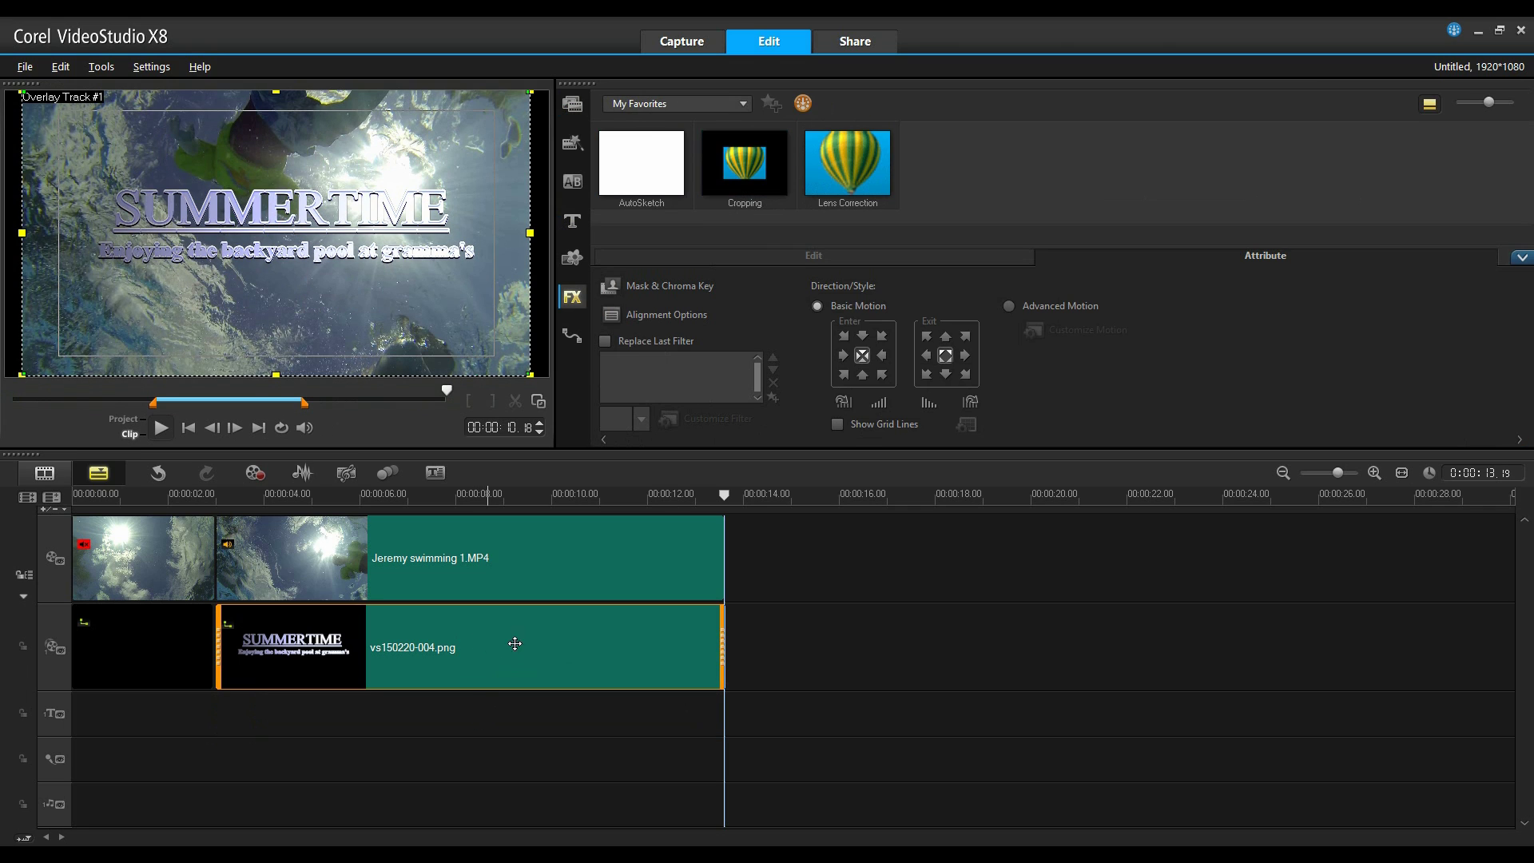
click(671, 287)
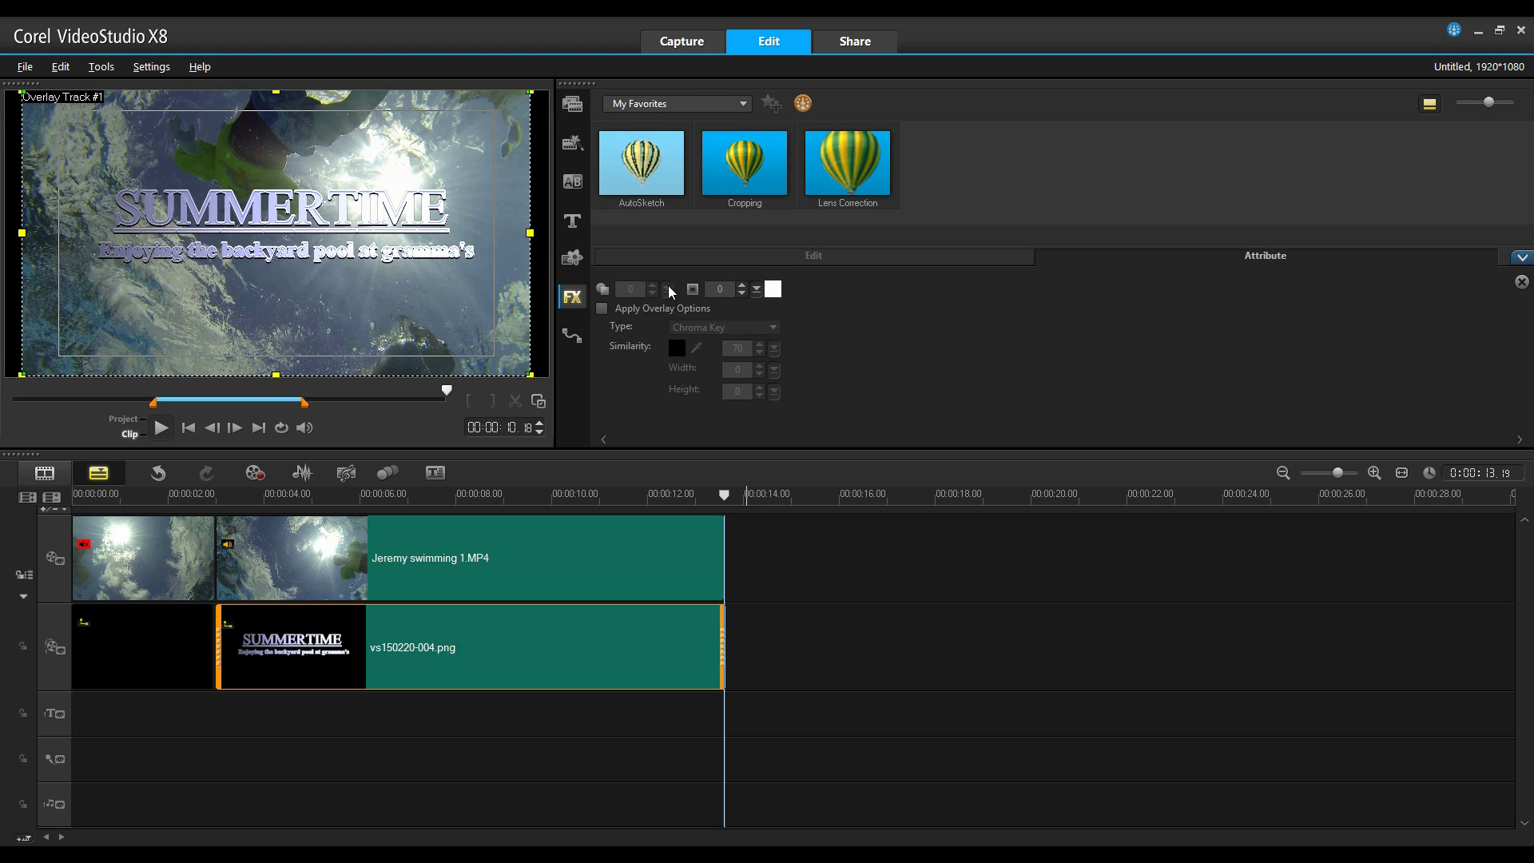
click(603, 308)
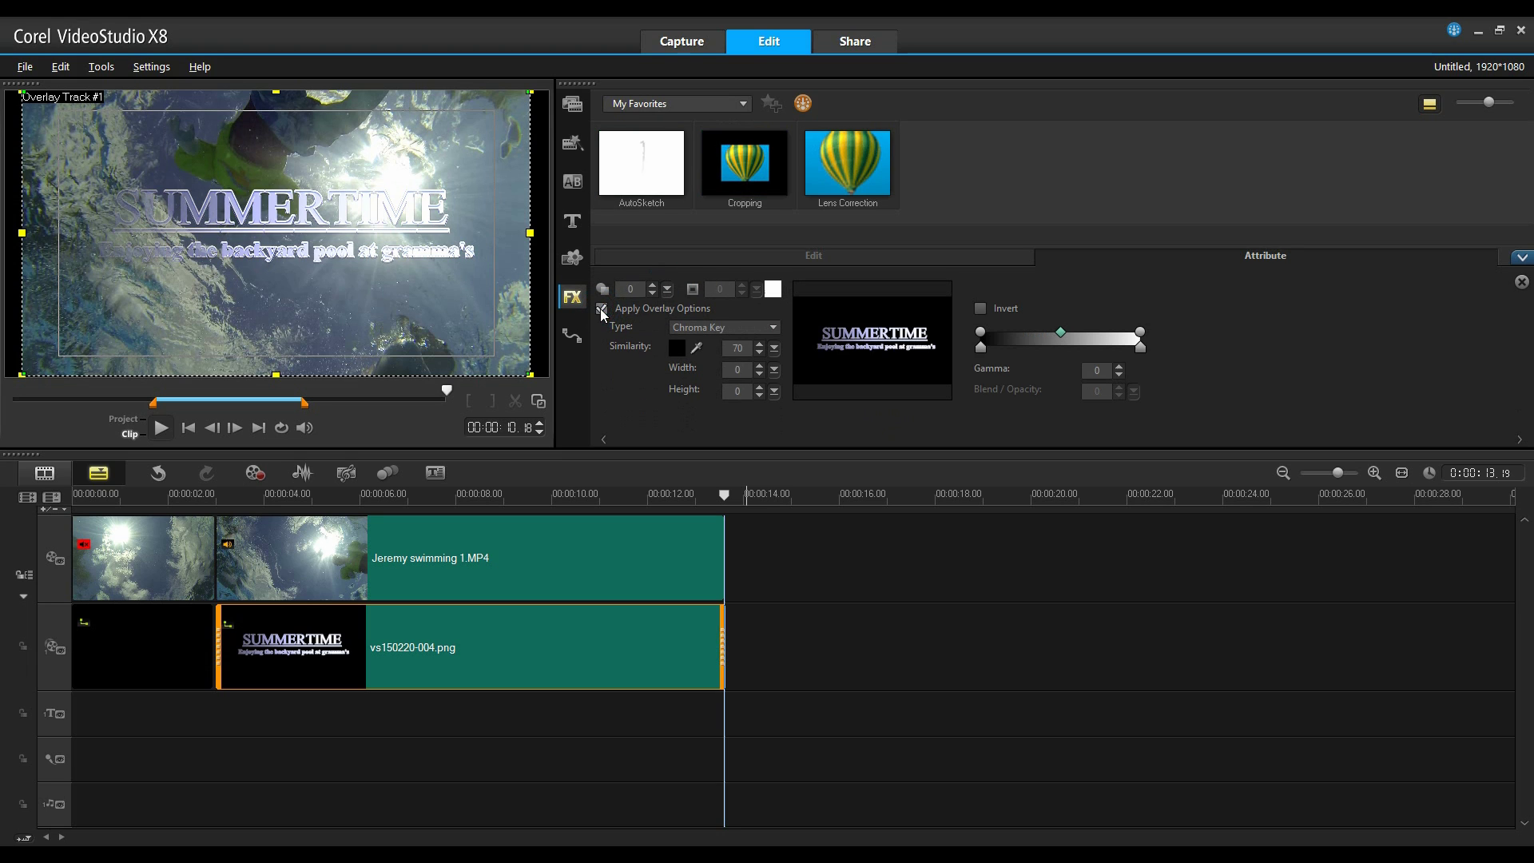
click(716, 328)
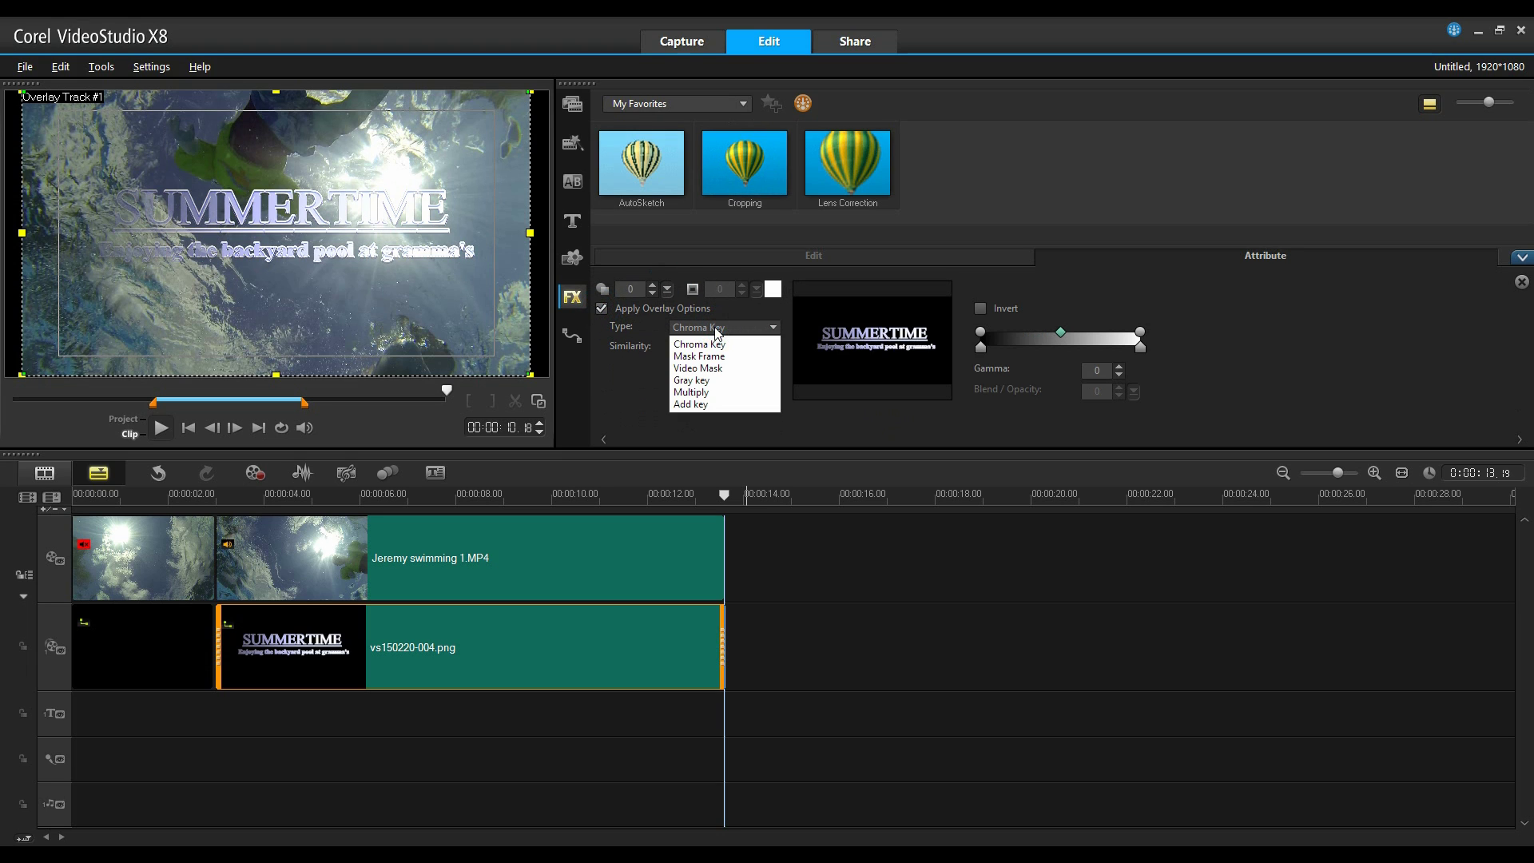
click(713, 387)
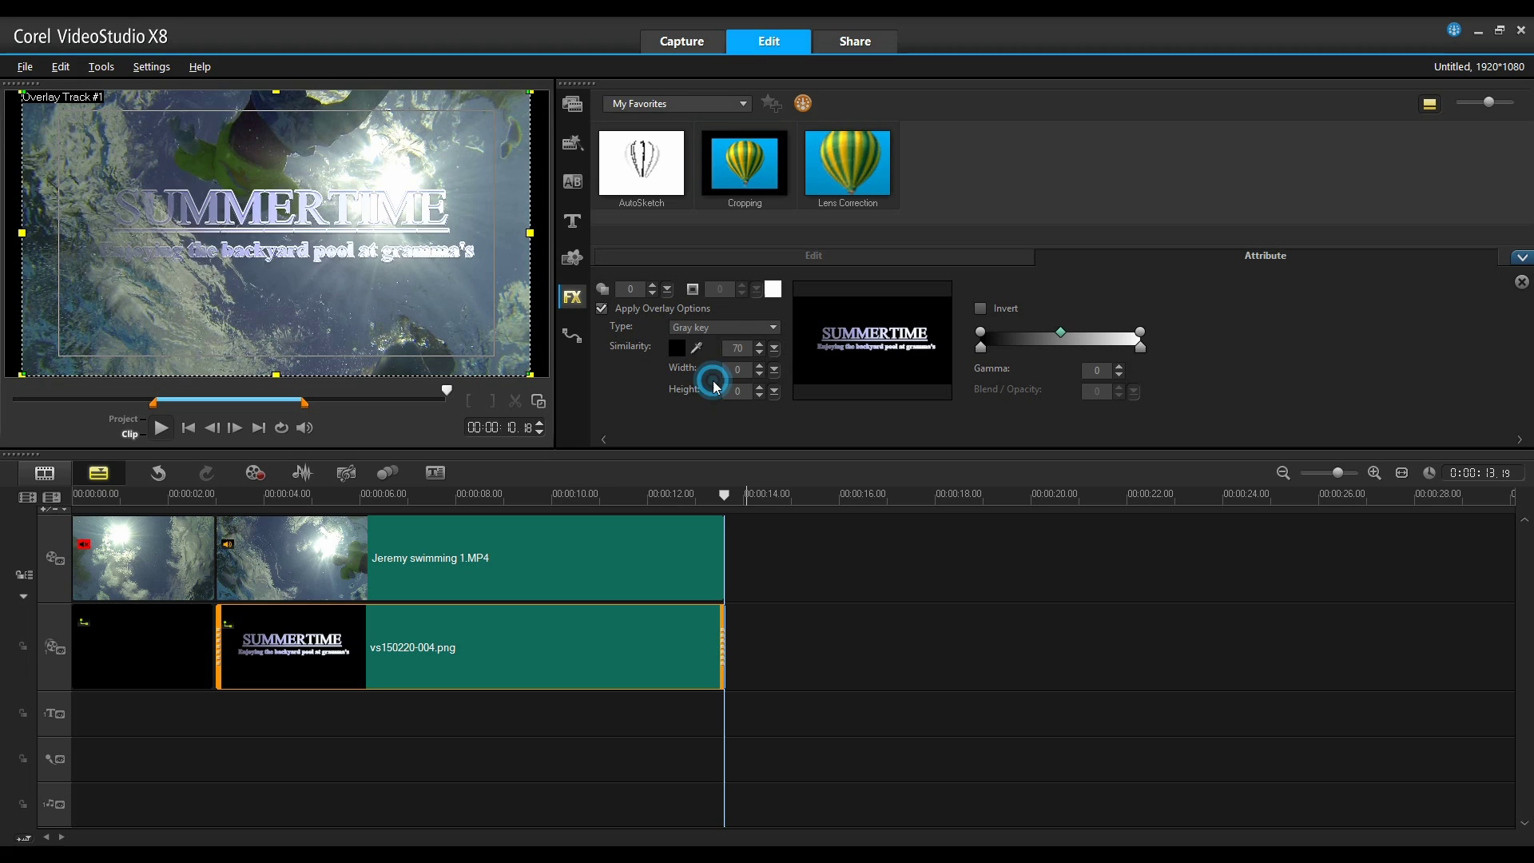
click(1061, 332)
drag(1103, 338, 1107, 354)
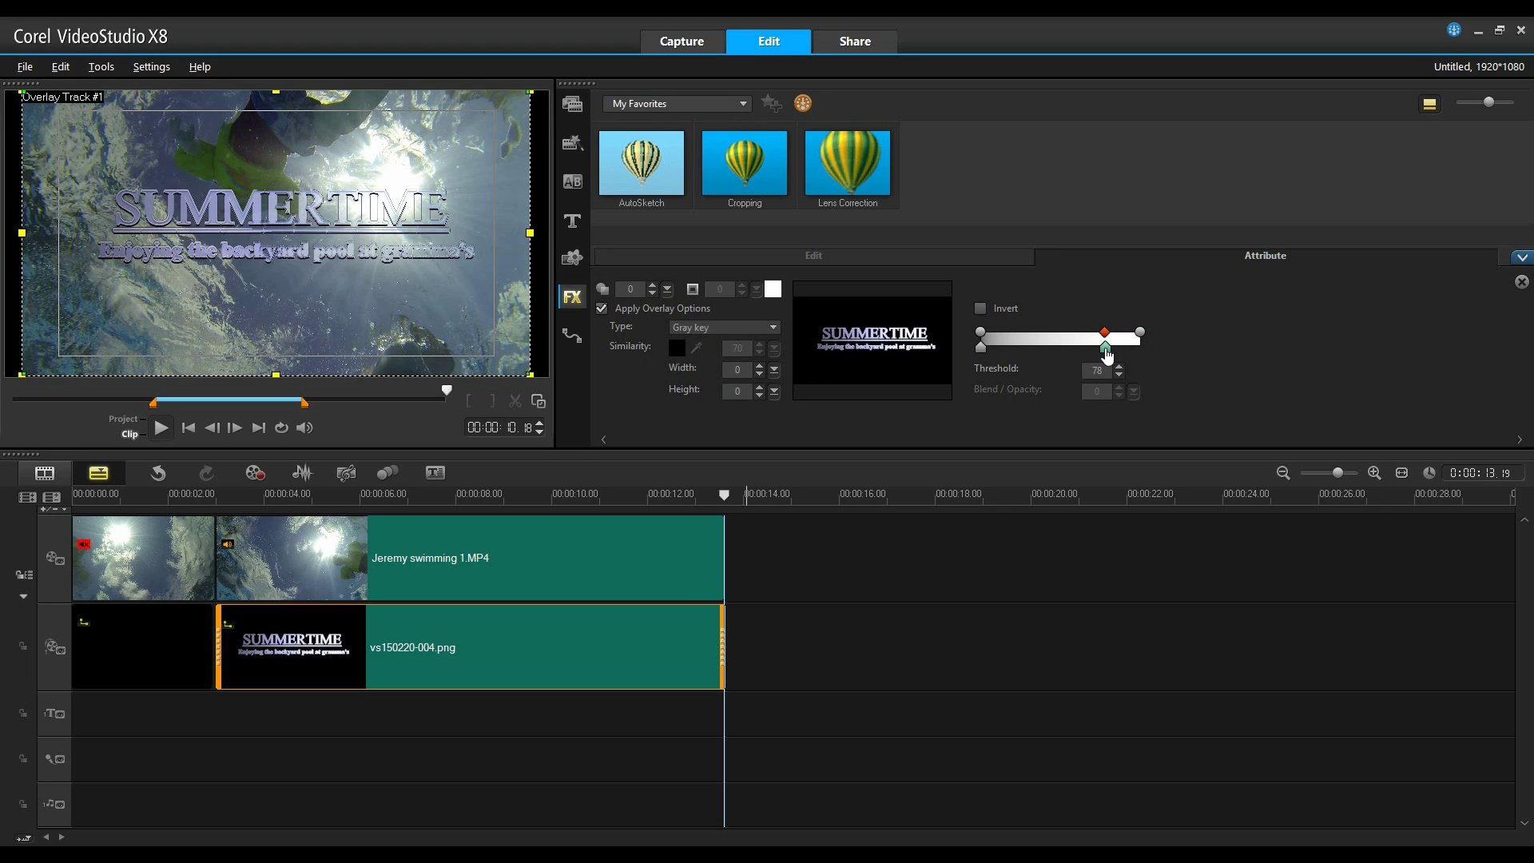
click(1522, 257)
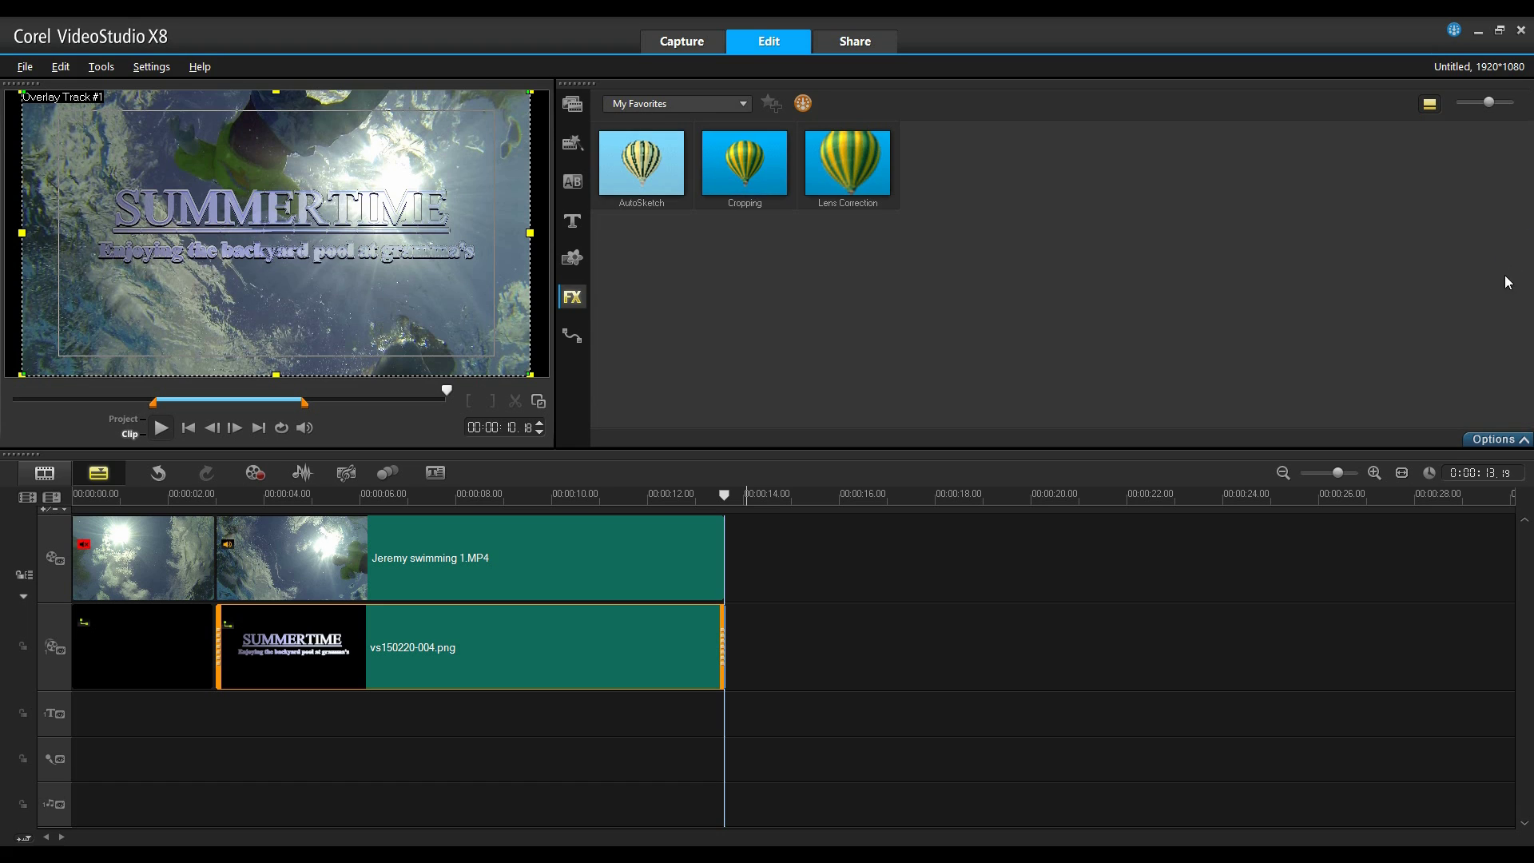
Split the audio from Jeremy swimming 1.MP4, move it to the timeline start and extend it to 13.19 s.
click(478, 541)
right_click(480, 543)
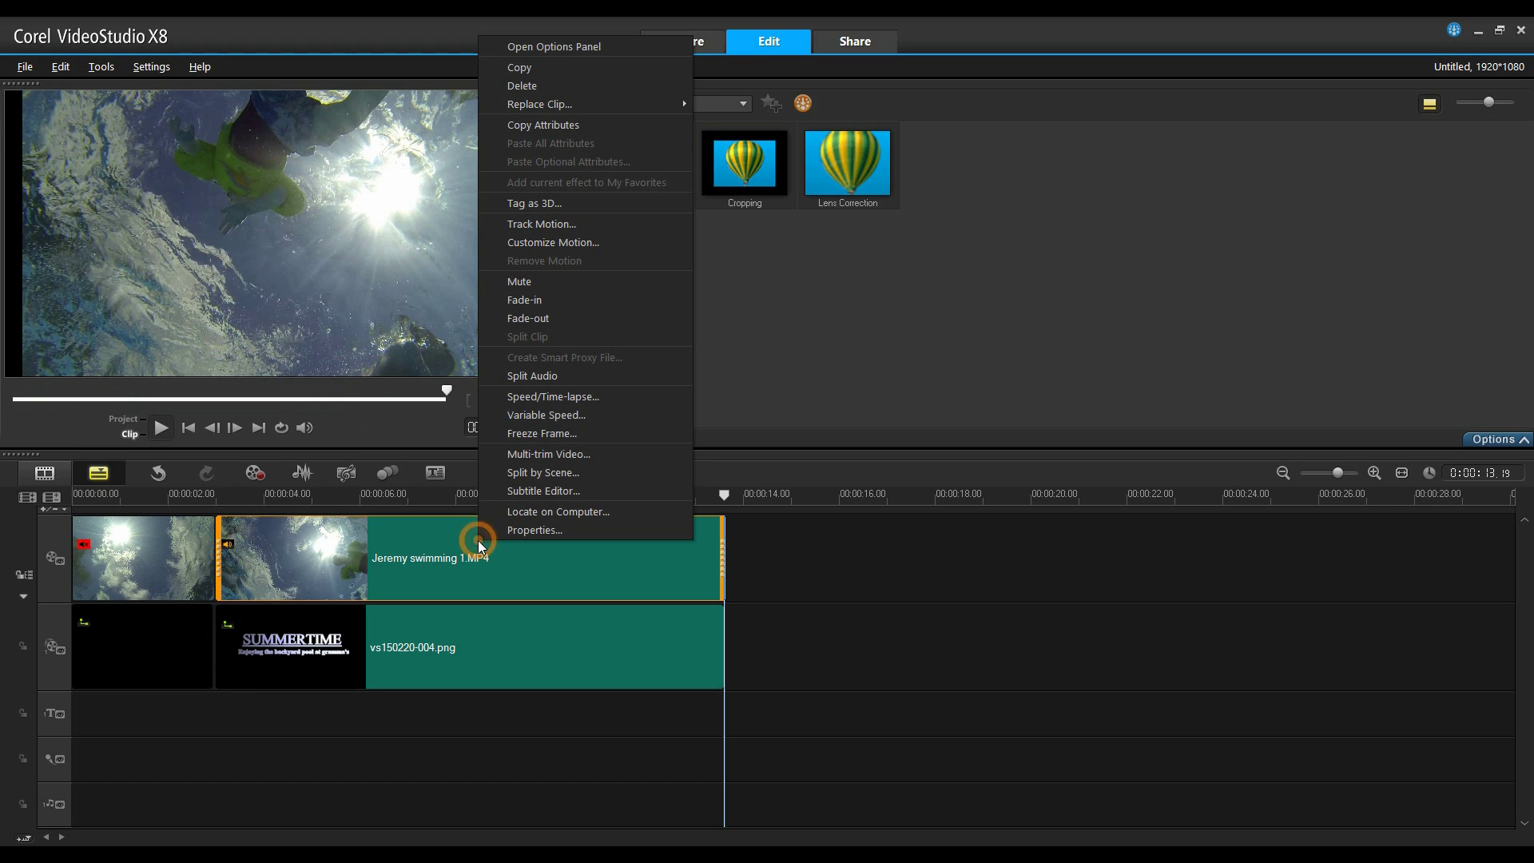
click(559, 375)
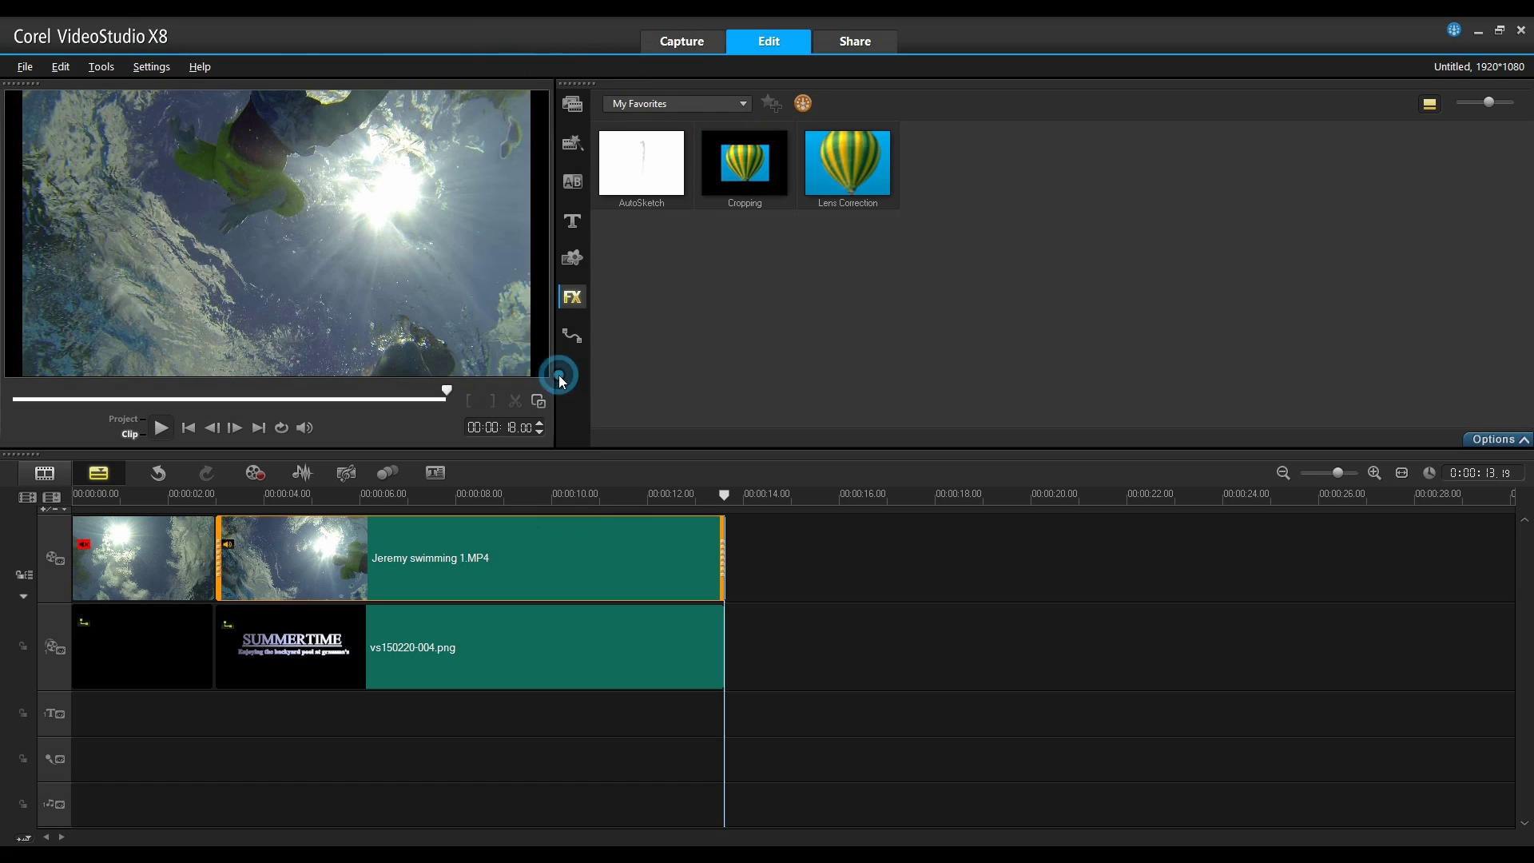
drag(483, 749, 339, 759)
drag(579, 760, 724, 755)
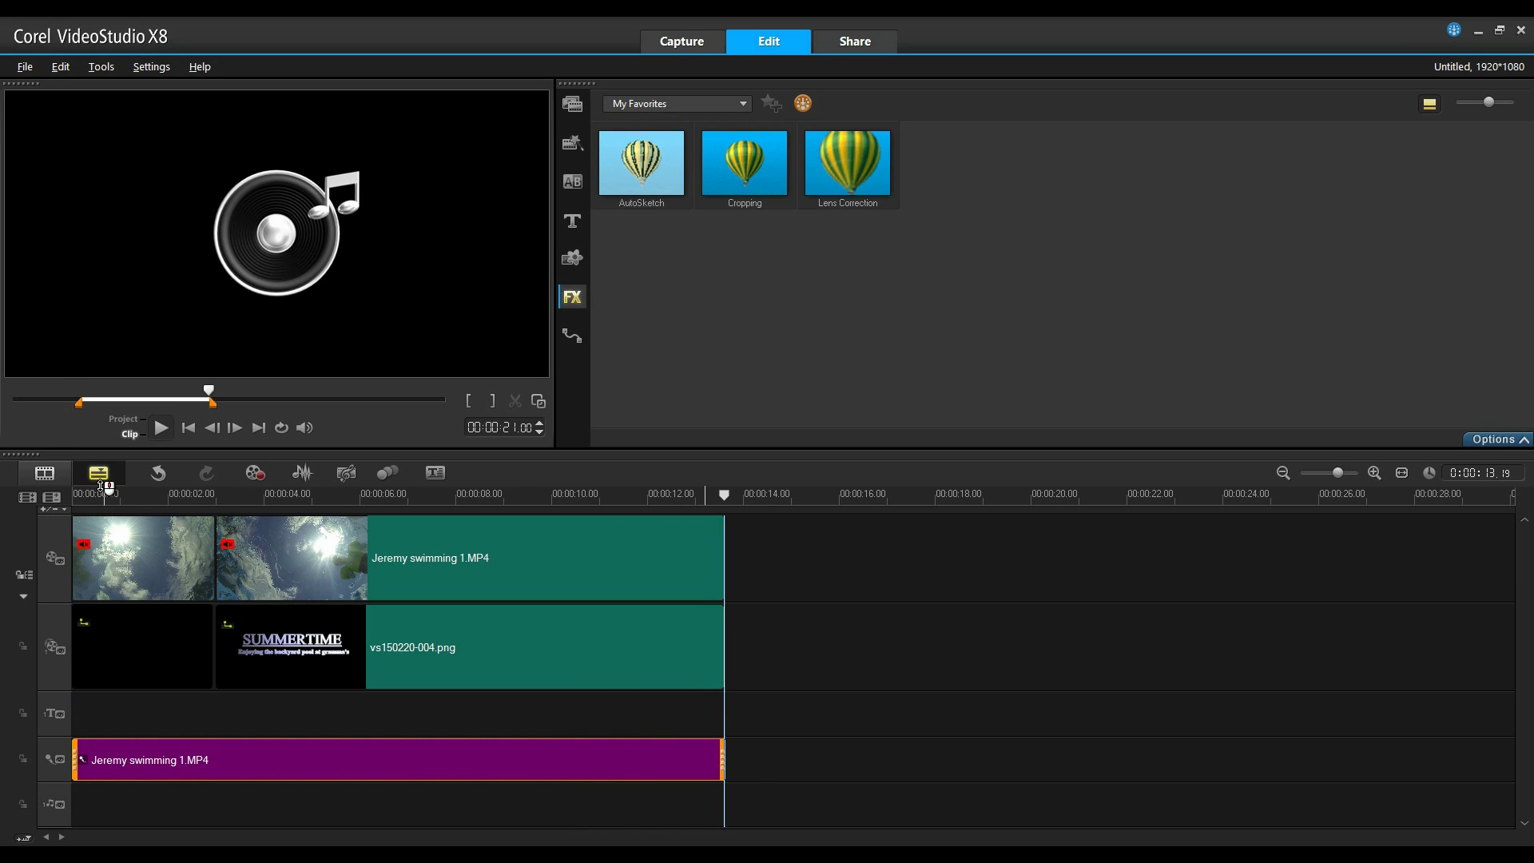
Return the playhead to 0:00 and play the whole project in the preview window.
click(78, 496)
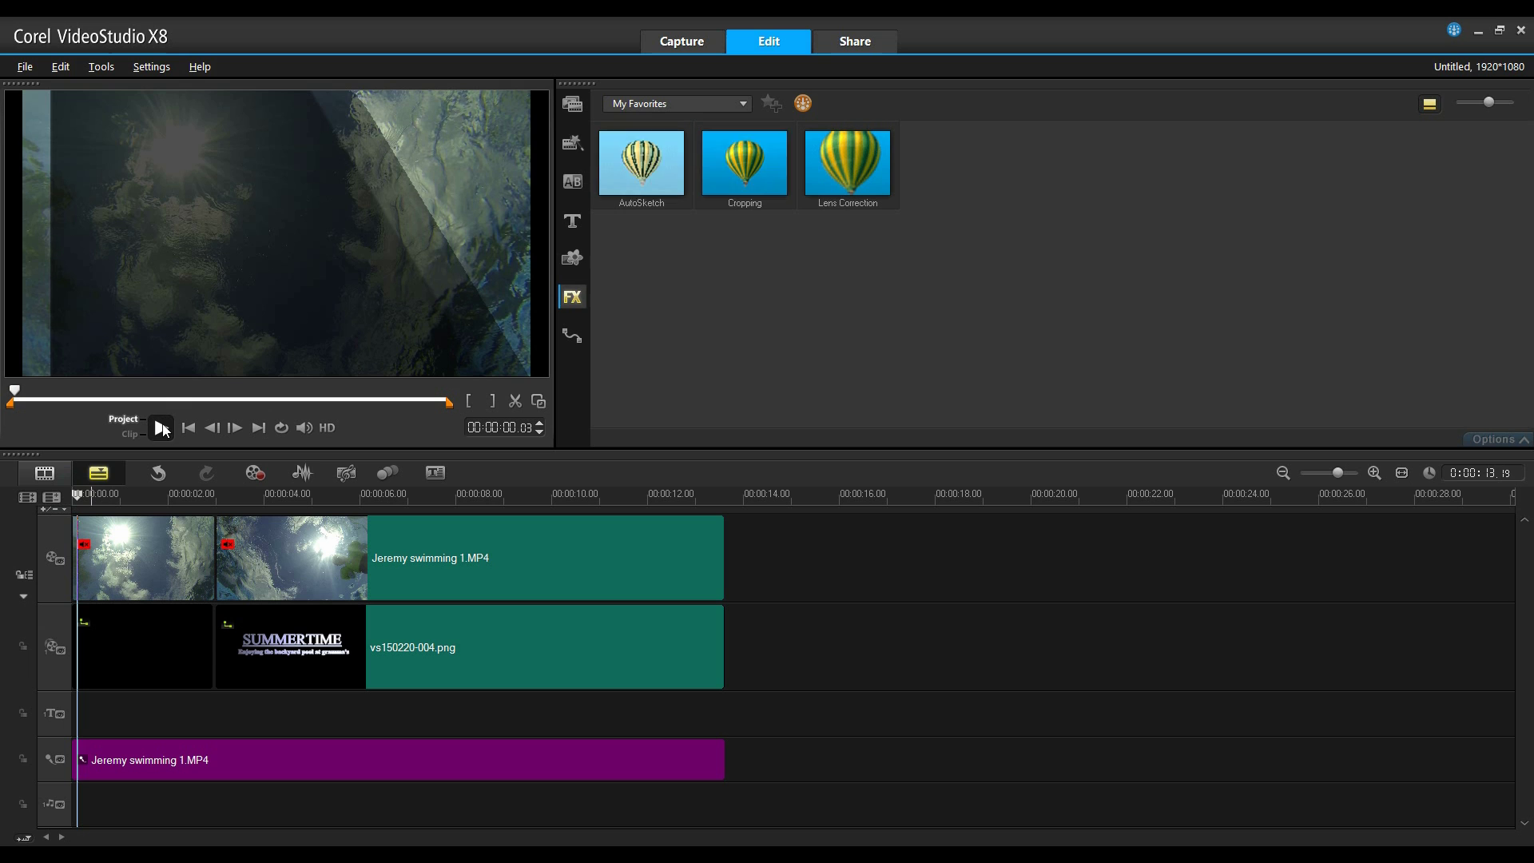
click(163, 430)
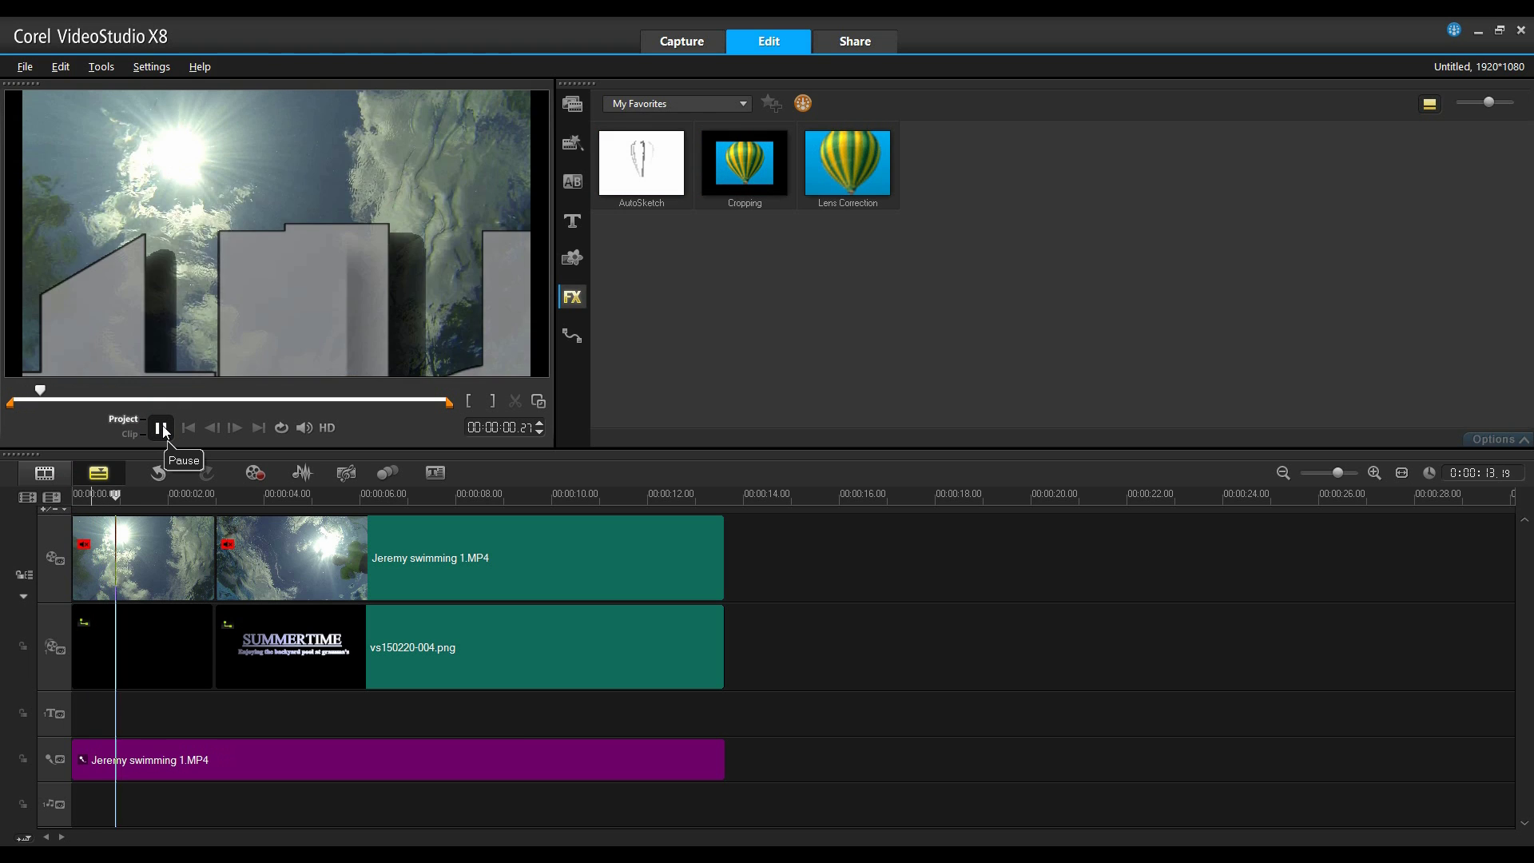